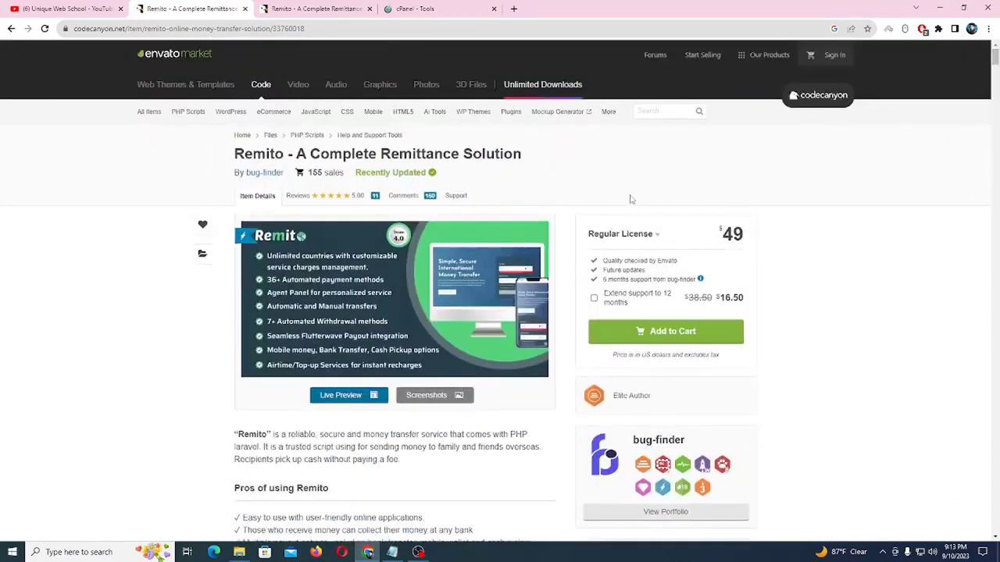
# Step: Try the currency selector in the Remito live preview, setting the sending currency to the France Euro
pyautogui.click(333, 4)
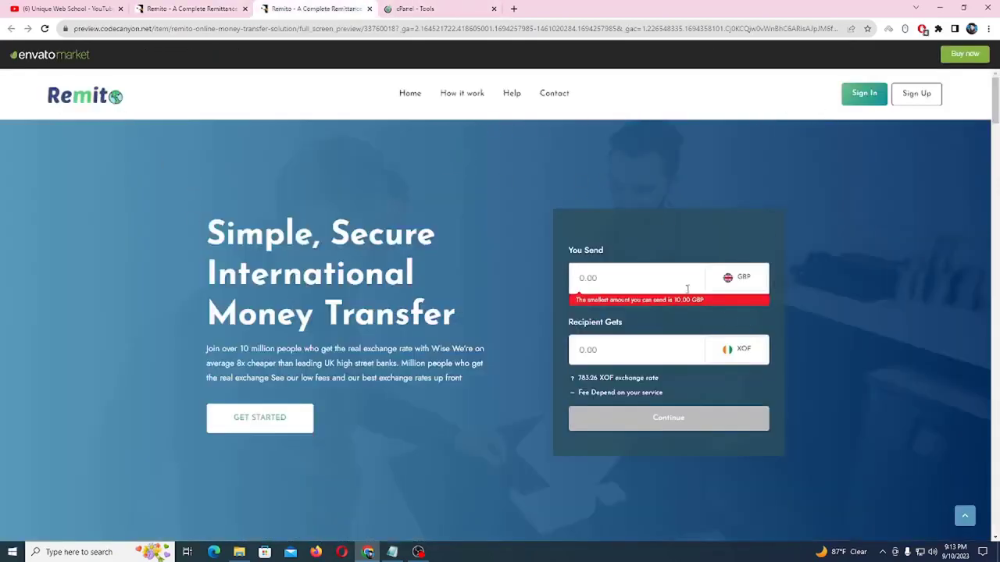
pyautogui.moveTo(560, 243); pyautogui.dragTo(640, 261)
pyautogui.click(667, 353)
pyautogui.click(746, 280)
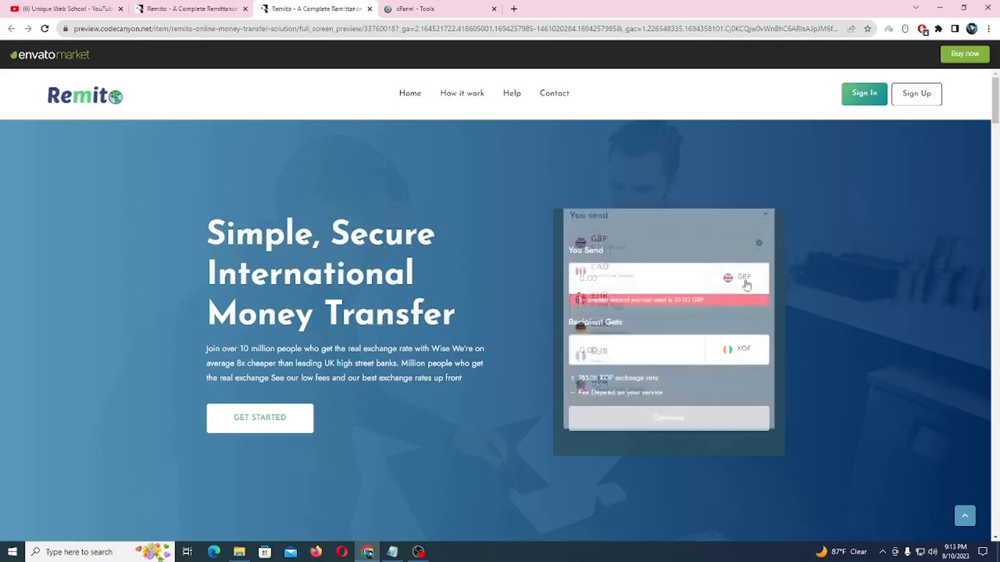
pyautogui.scroll(-2, 647, 316)
pyautogui.click(642, 305)
pyautogui.scroll(-1, 642, 308)
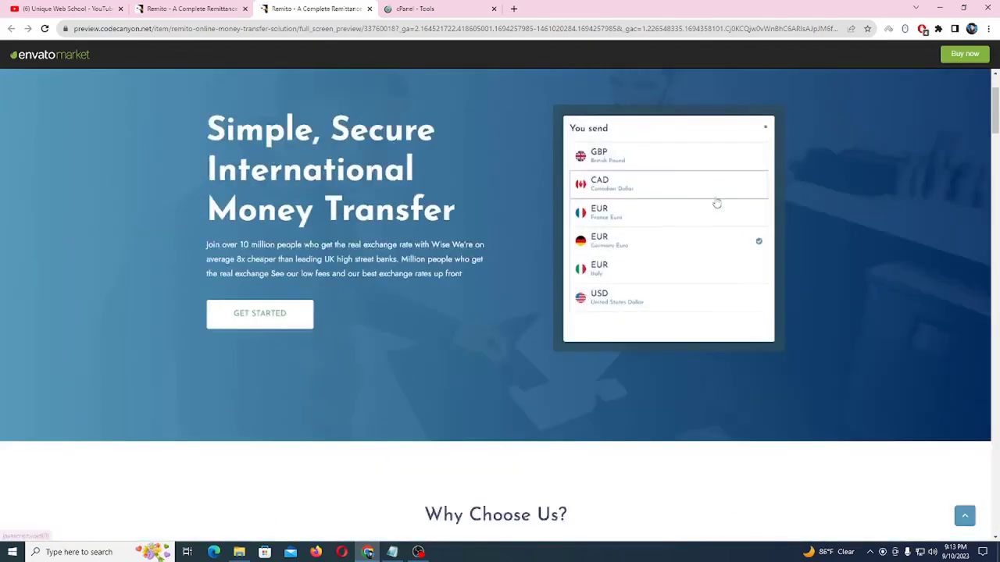
pyautogui.click(620, 214)
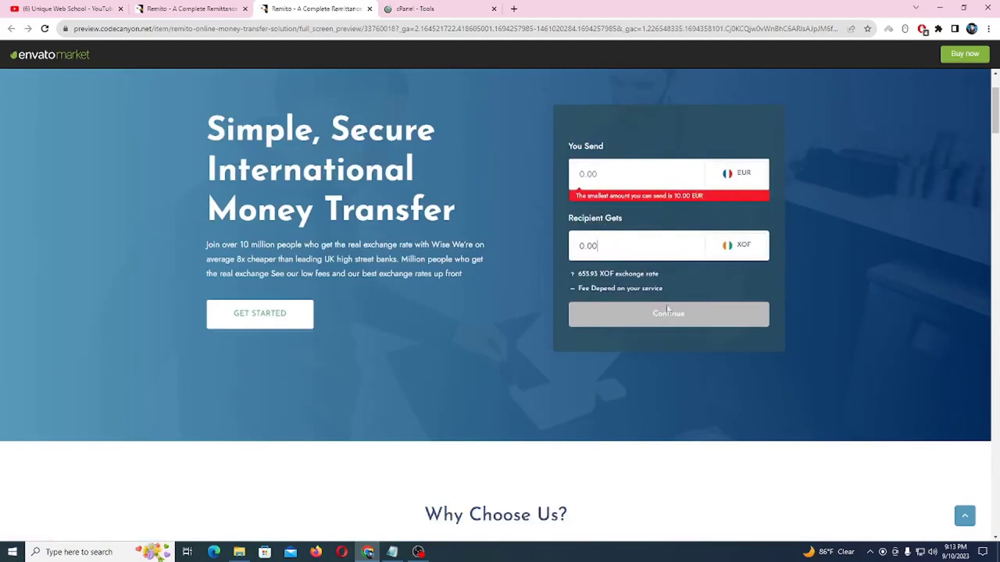
pyautogui.scroll(2, 450, 317)
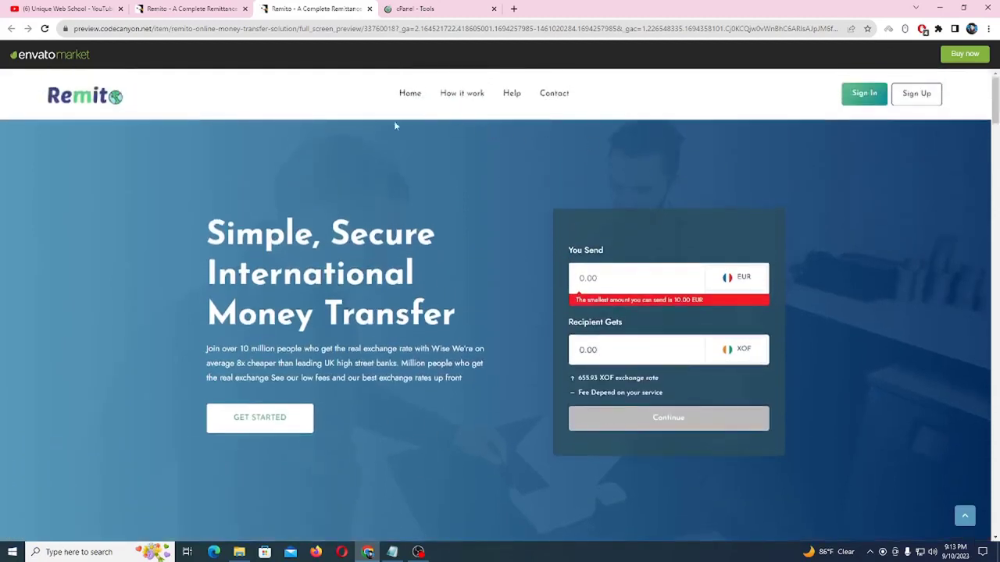
# Step: Close the Remito live preview, keeping its CodeCanyon item page open
pyautogui.click(188, 8)
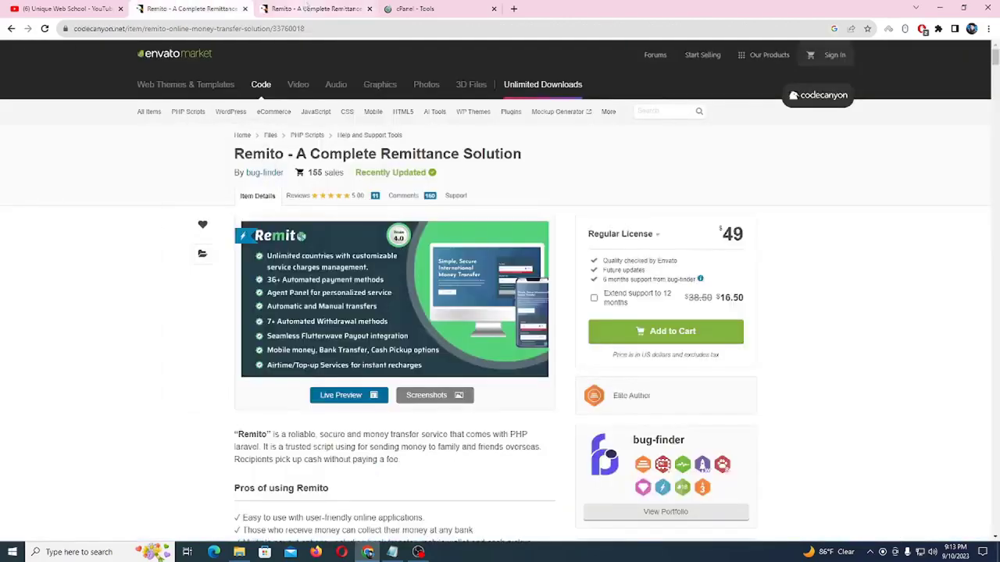
pyautogui.click(304, 6)
pyautogui.click(369, 8)
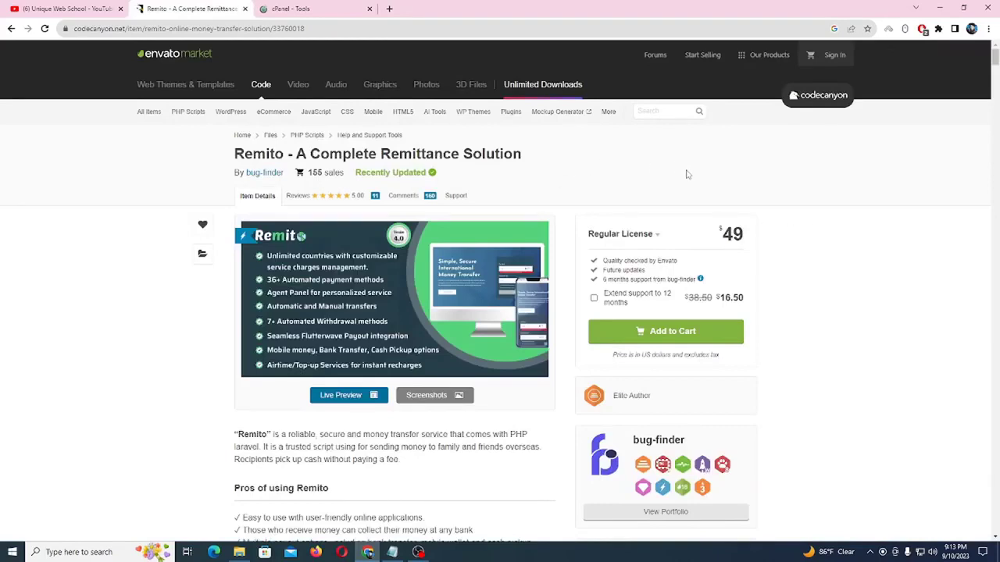
pyautogui.moveTo(417, 153); pyautogui.dragTo(571, 156)
pyautogui.click(571, 158)
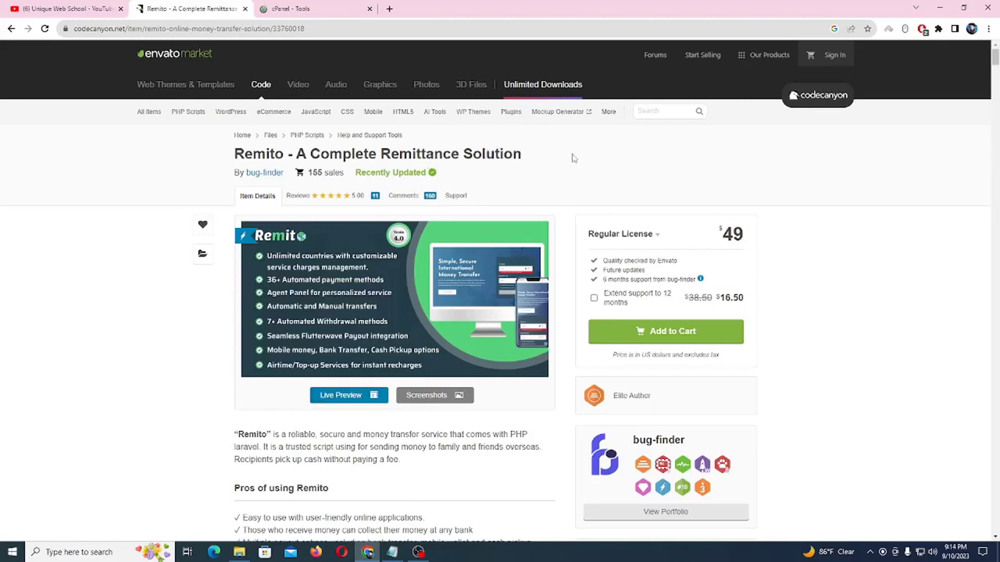
pyautogui.click(70, 8)
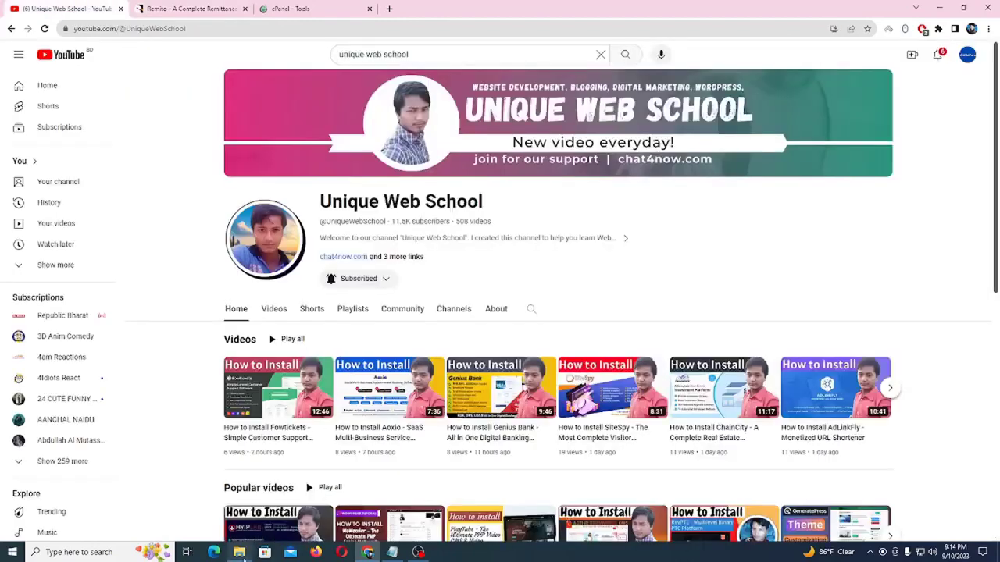
# Step: Extract "Remito - A Complete Remittance Solution.zip" in the Downloads folder to its default destination and refresh the folder
pyautogui.click(240, 555)
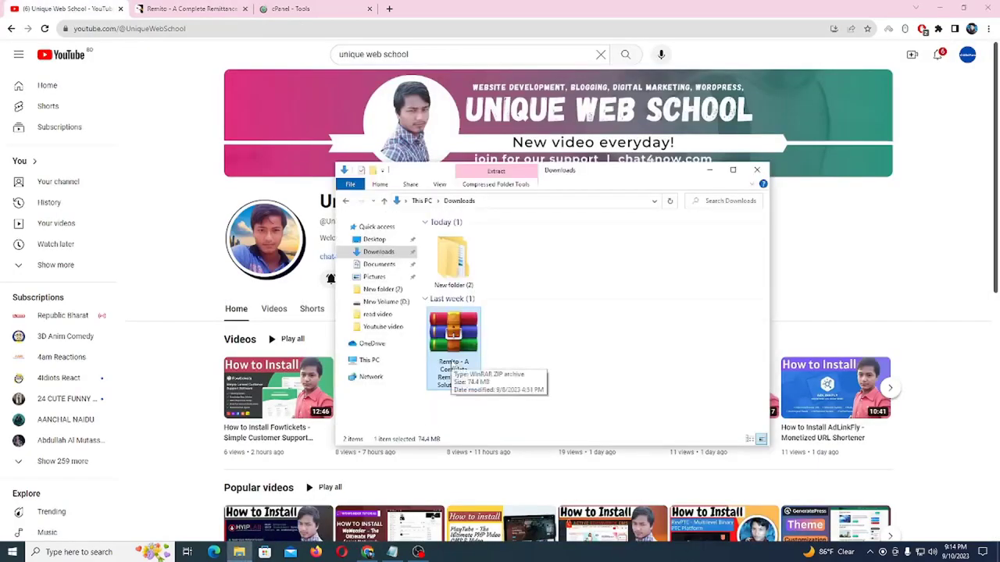
pyautogui.rightClick(459, 347)
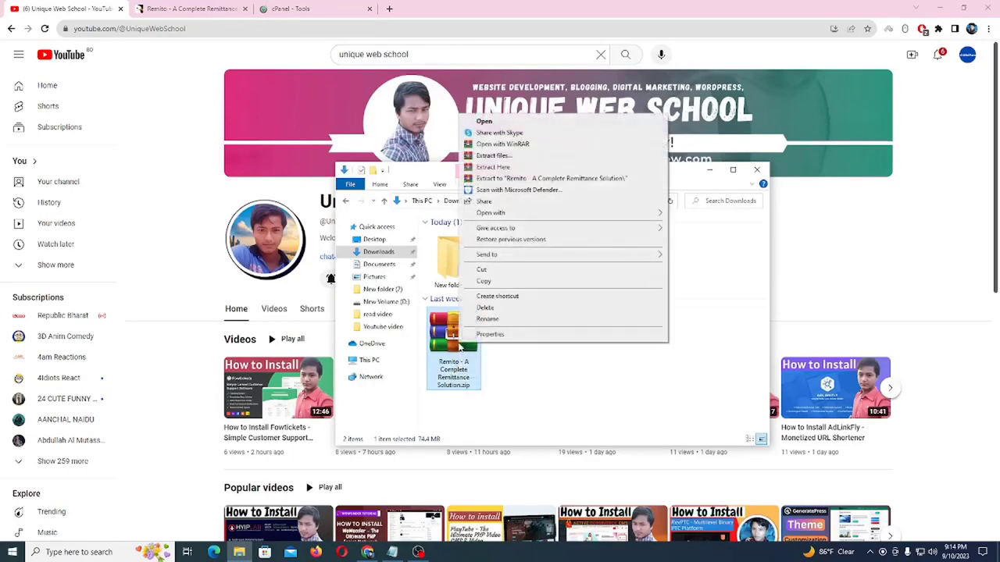
pyautogui.click(513, 157)
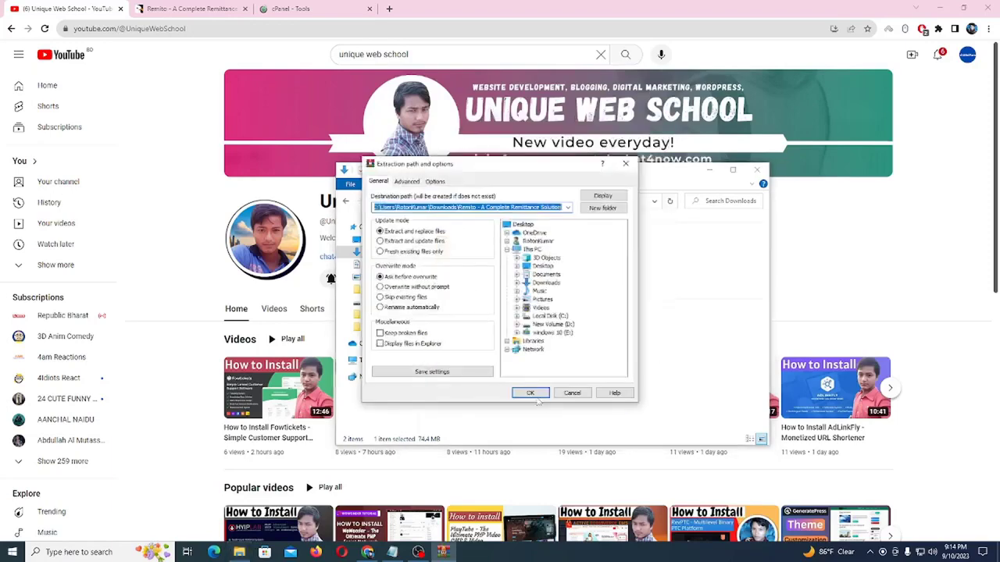
pyautogui.click(534, 394)
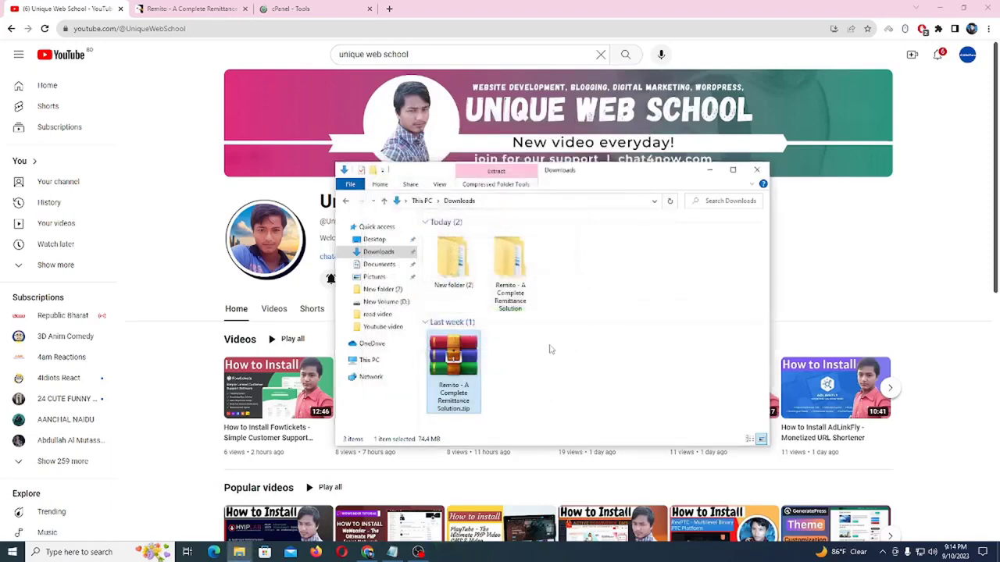
pyautogui.rightClick(599, 284)
pyautogui.click(627, 325)
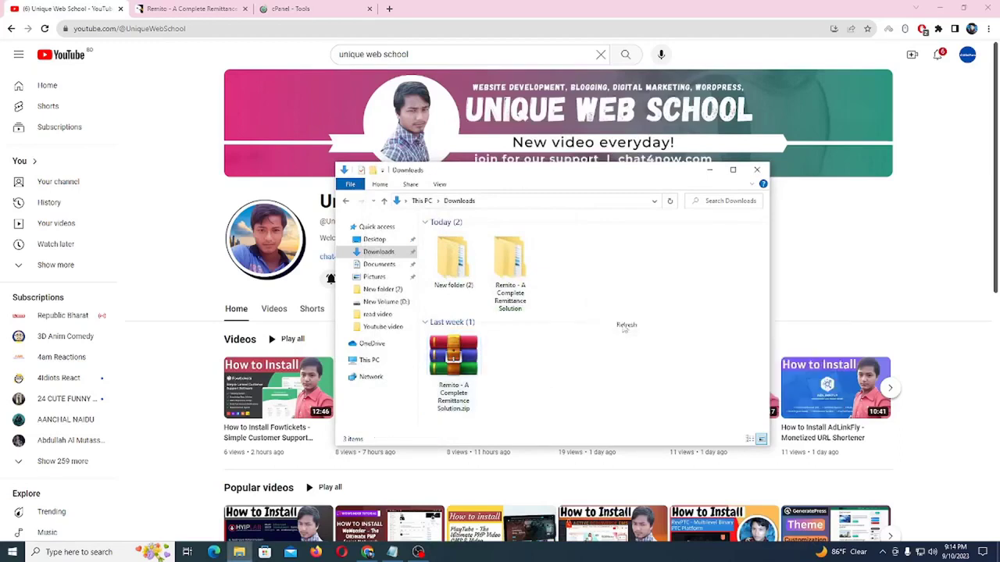
# Step: Examine the extracted Remito folder, looking into its Documentation and SQL subfolders and locating Files.zip
pyautogui.doubleClick(456, 282)
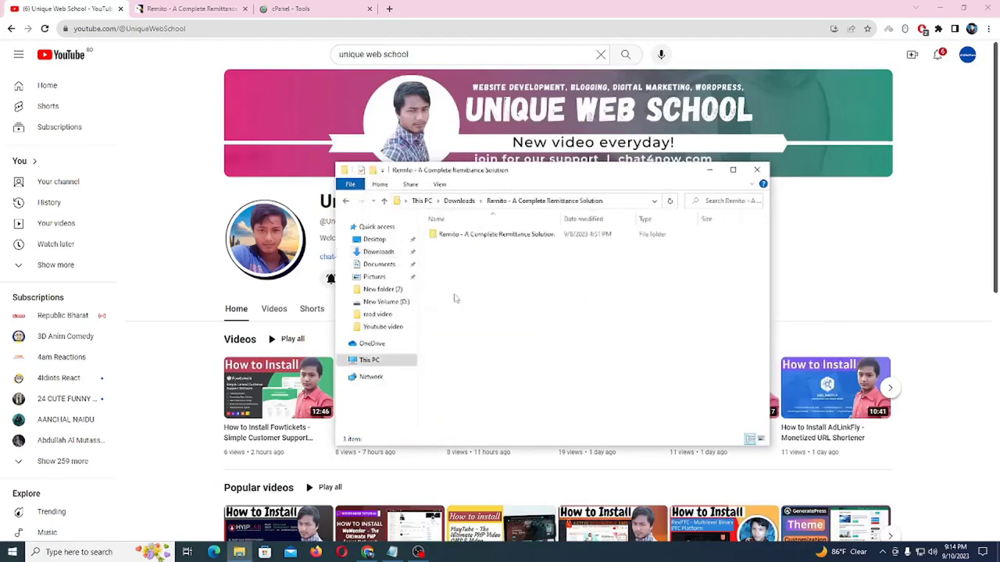
pyautogui.doubleClick(504, 237)
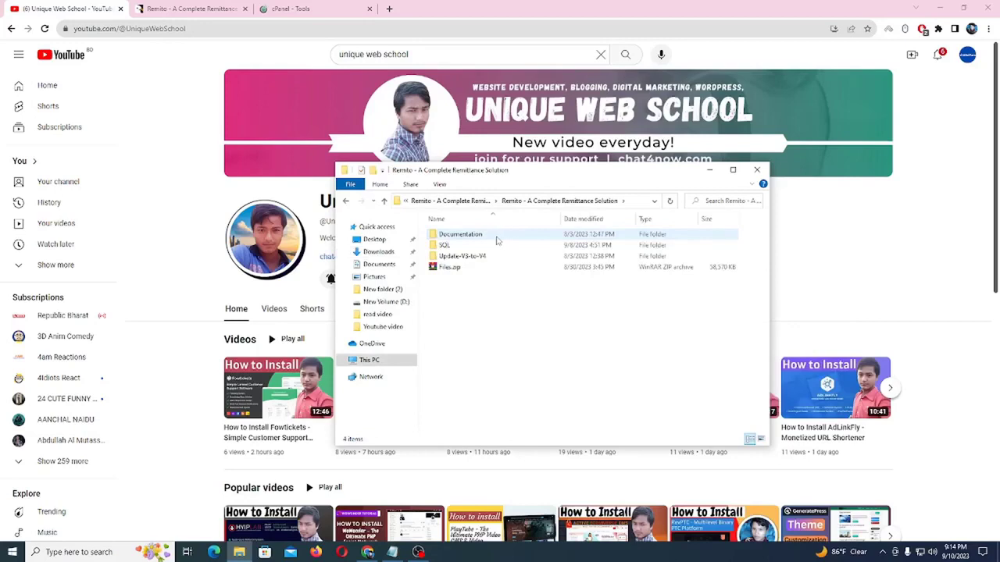
pyautogui.doubleClick(486, 236)
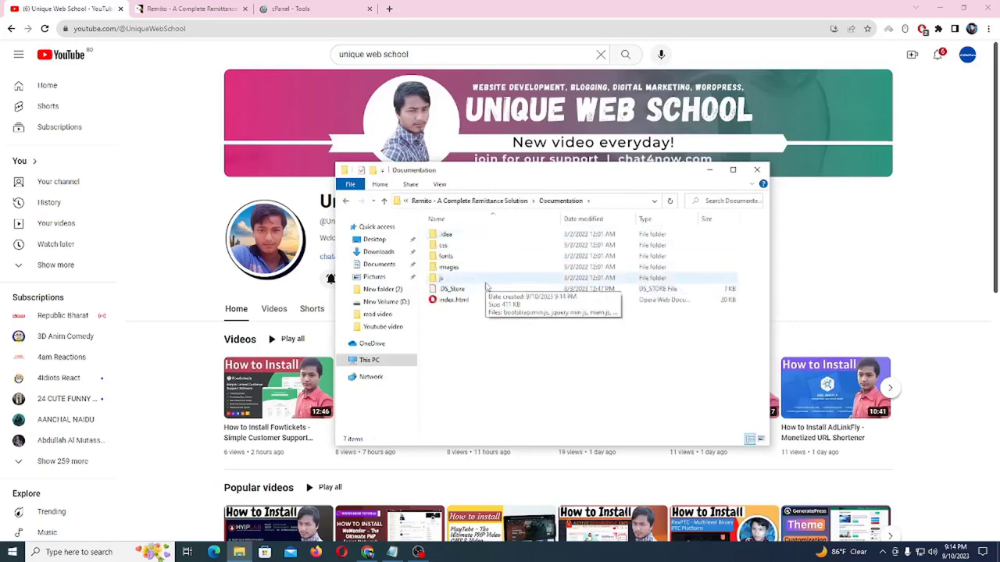
pyautogui.click(346, 202)
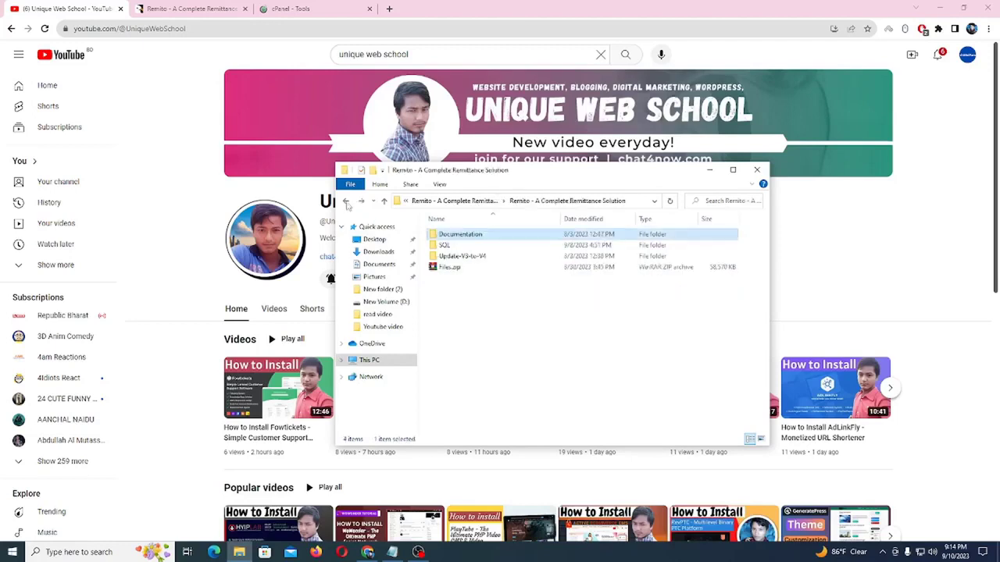
pyautogui.doubleClick(447, 246)
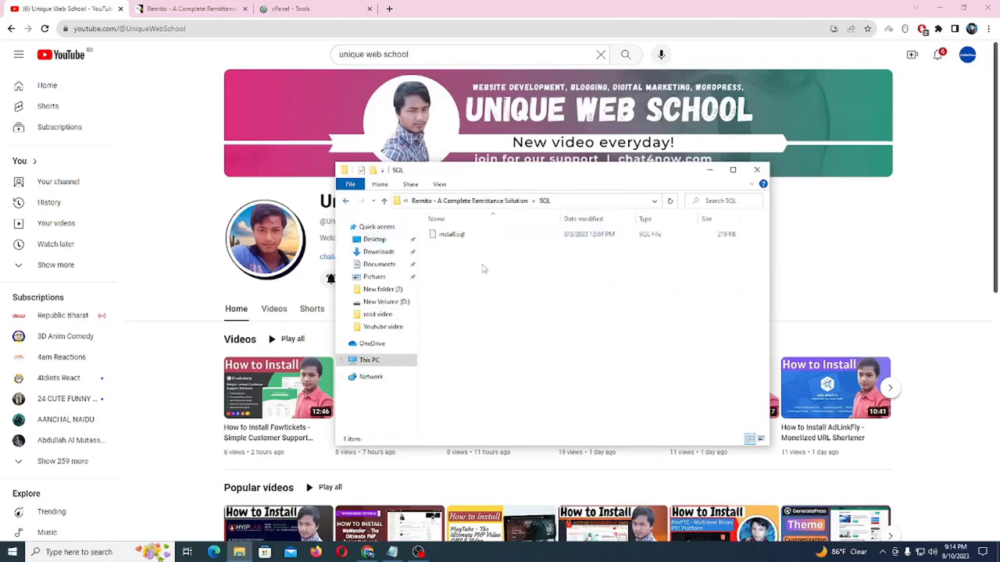
pyautogui.click(346, 202)
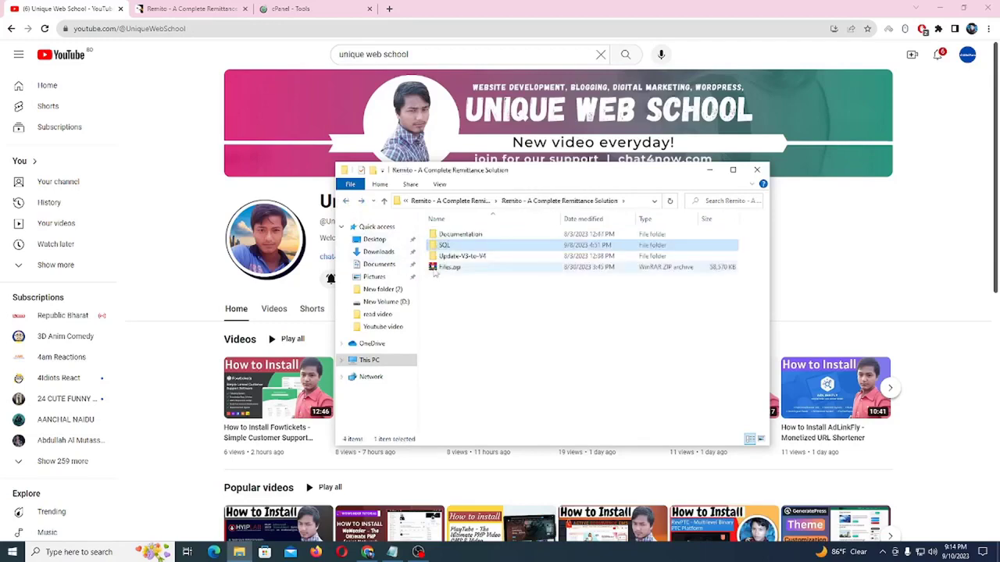
pyautogui.click(450, 268)
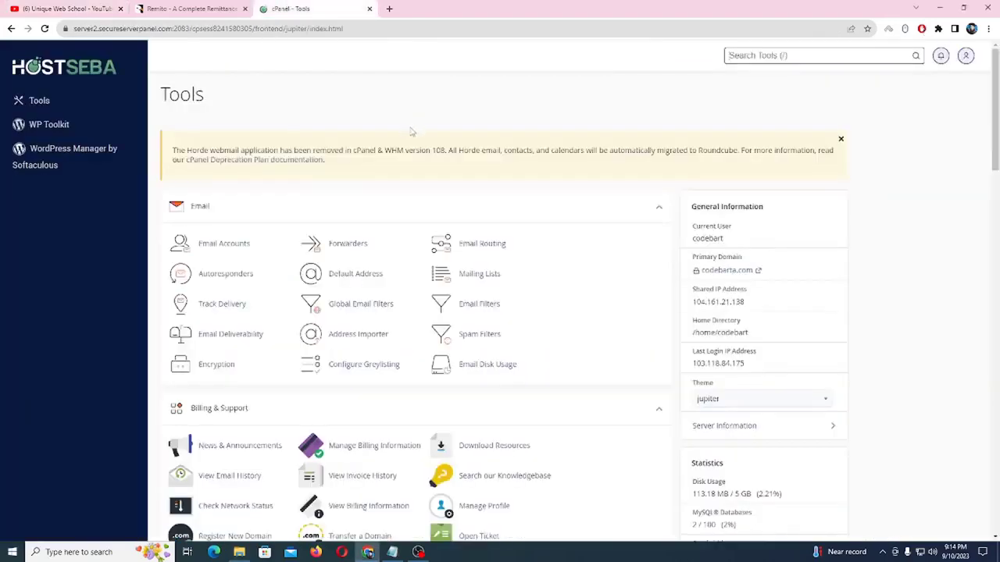
# Step: Switch to cPanel and open the public_html directory in File Manager
pyautogui.scroll(-3, 411, 131)
pyautogui.click(209, 386)
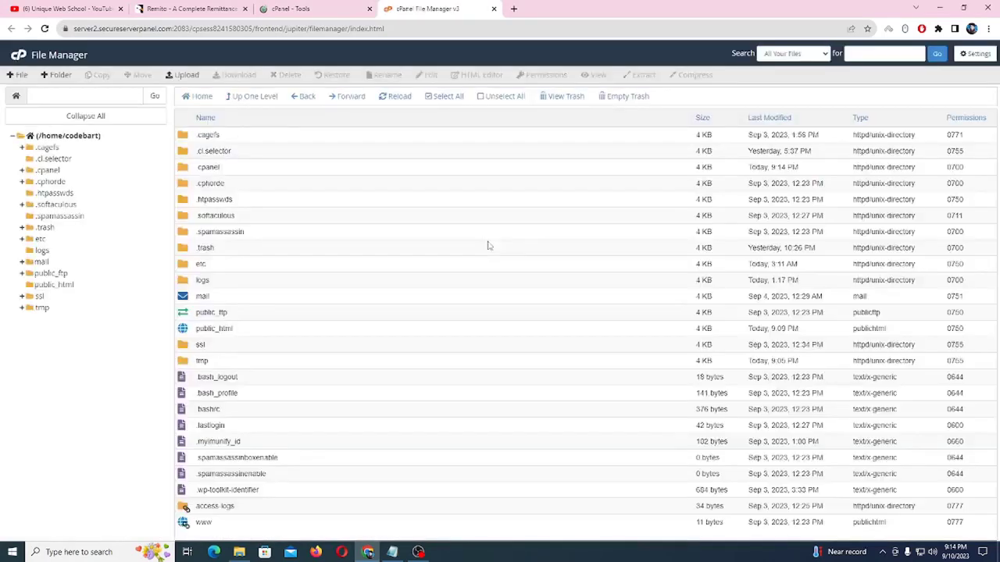
pyautogui.click(56, 285)
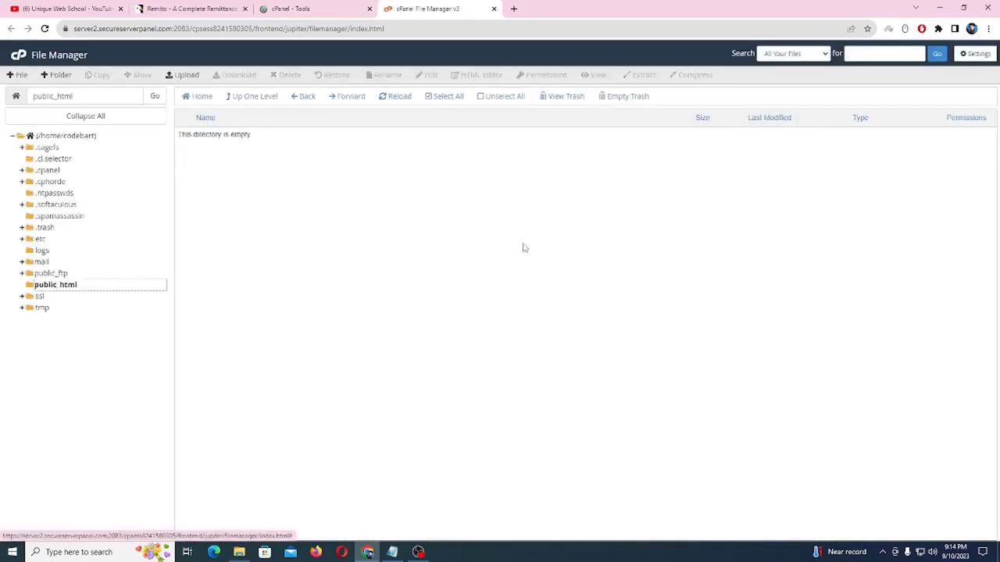
# Step: Upload Files.zip from the extracted Remito folder in Downloads into public_html and return to the directory listing
pyautogui.click(195, 75)
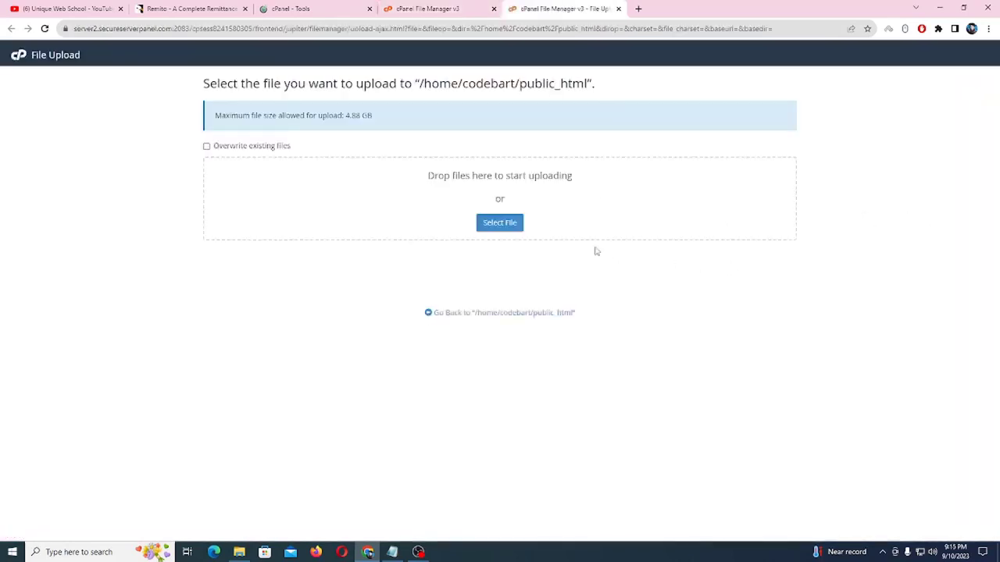
pyautogui.click(518, 223)
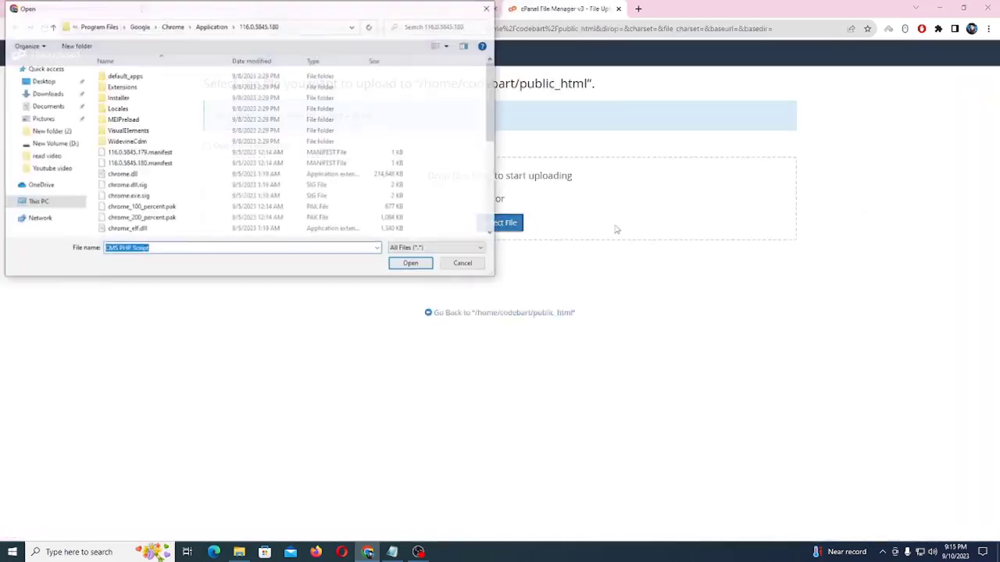
pyautogui.click(48, 94)
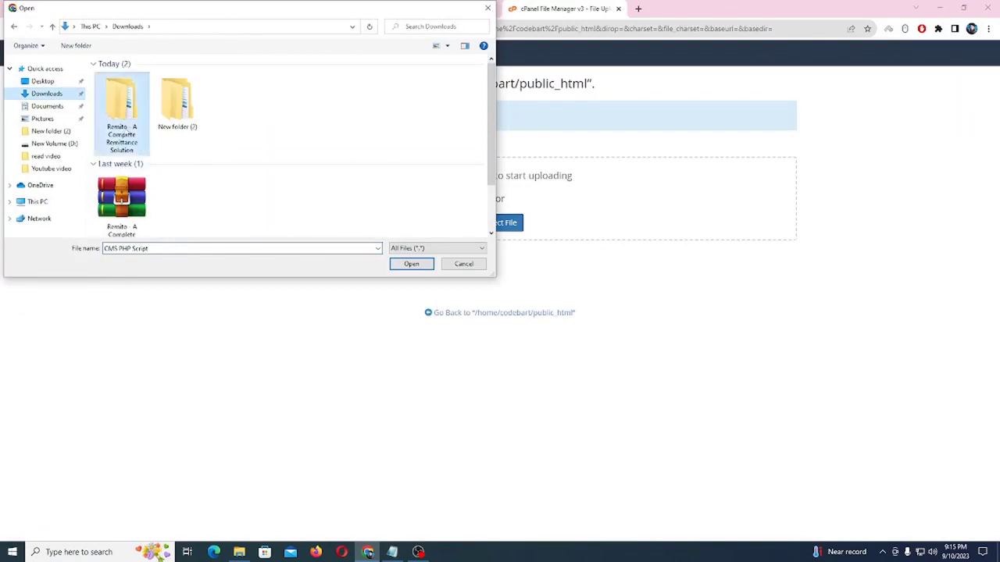
pyautogui.doubleClick(123, 125)
pyautogui.doubleClick(143, 78)
pyautogui.click(143, 109)
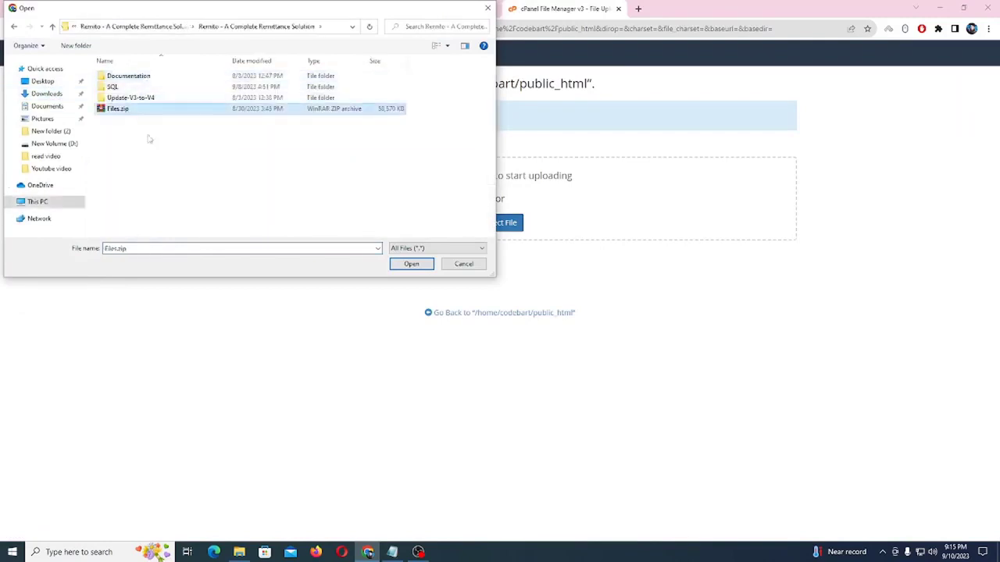
pyautogui.click(428, 265)
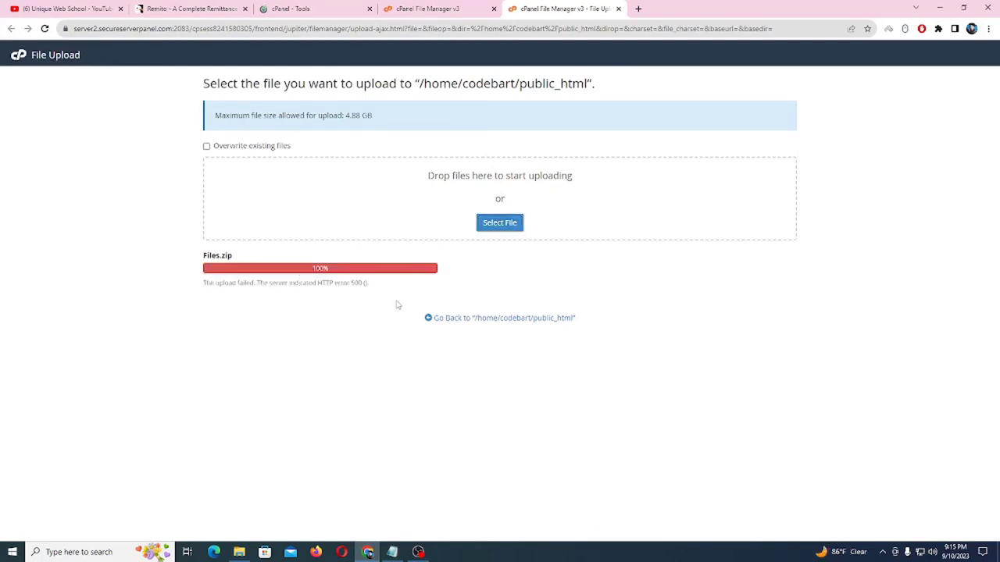
pyautogui.click(469, 317)
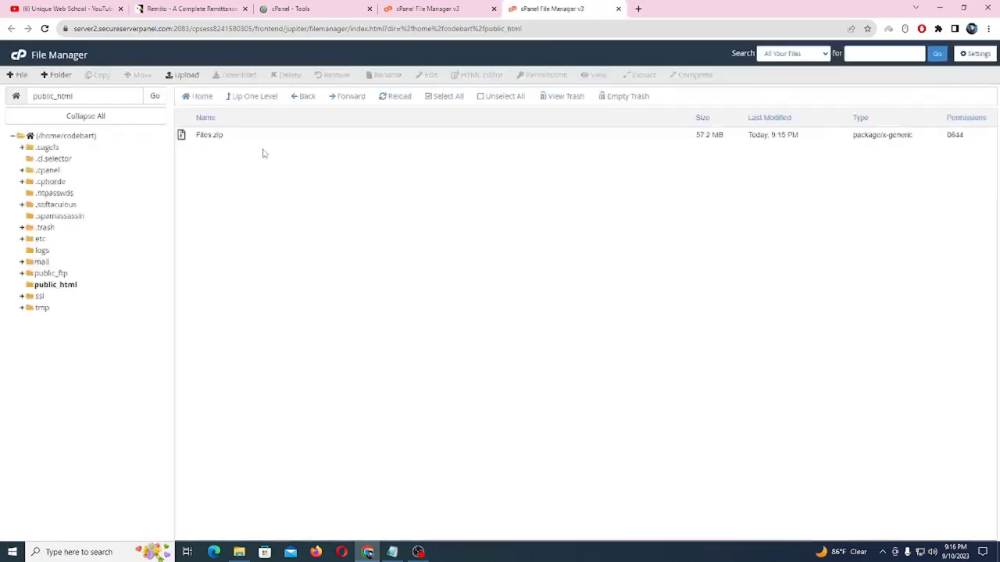
# Step: Extract Files.zip into /public_html, close the extraction results and reopen public_html
pyautogui.click(254, 141)
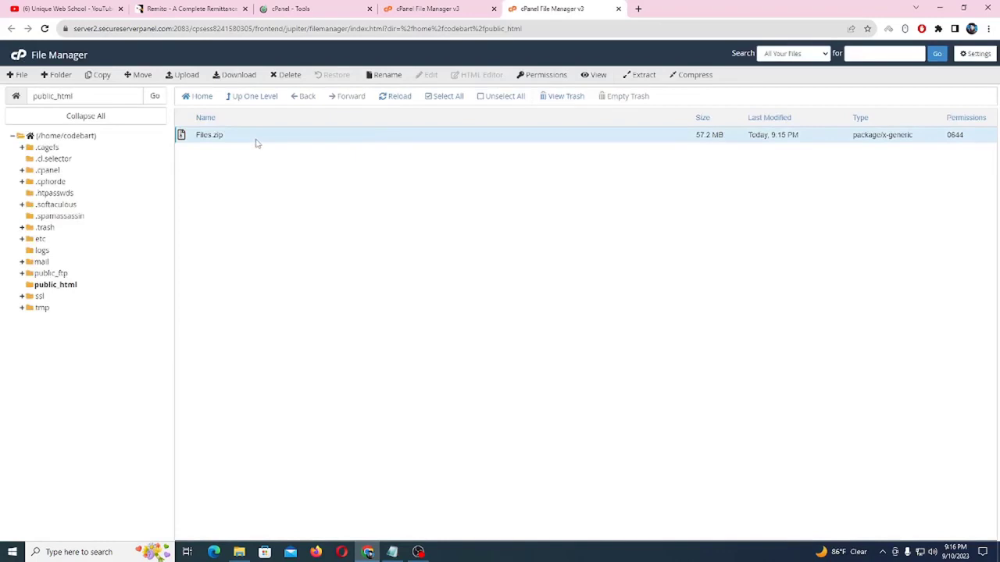
pyautogui.rightClick(256, 143)
pyautogui.click(273, 256)
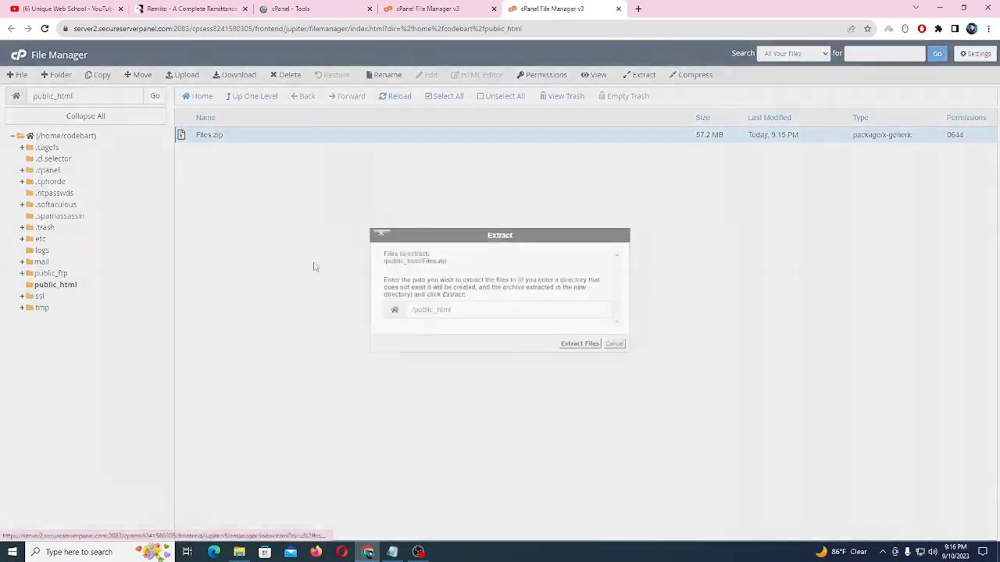
pyautogui.click(579, 343)
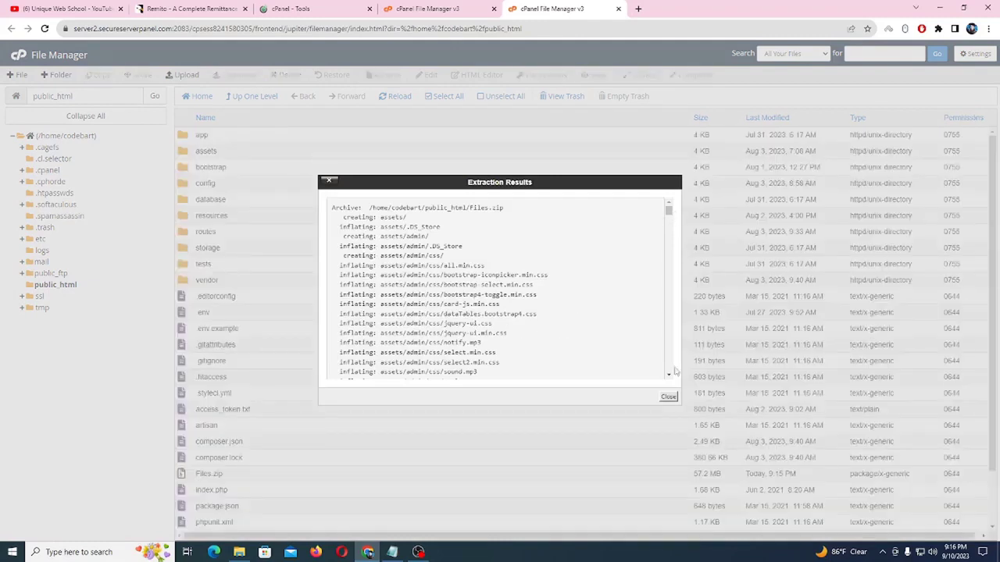
pyautogui.click(668, 397)
pyautogui.click(47, 286)
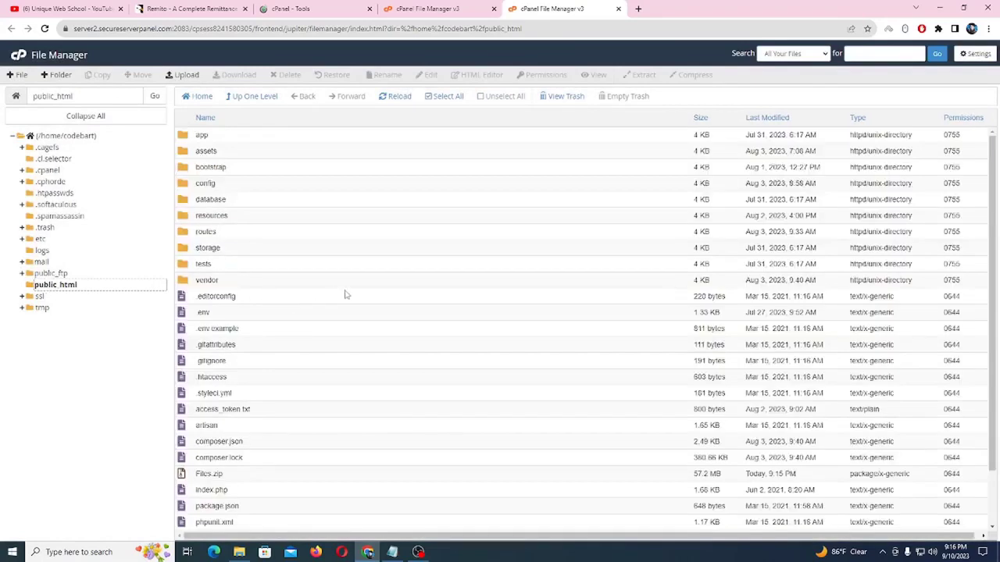
pyautogui.click(341, 167)
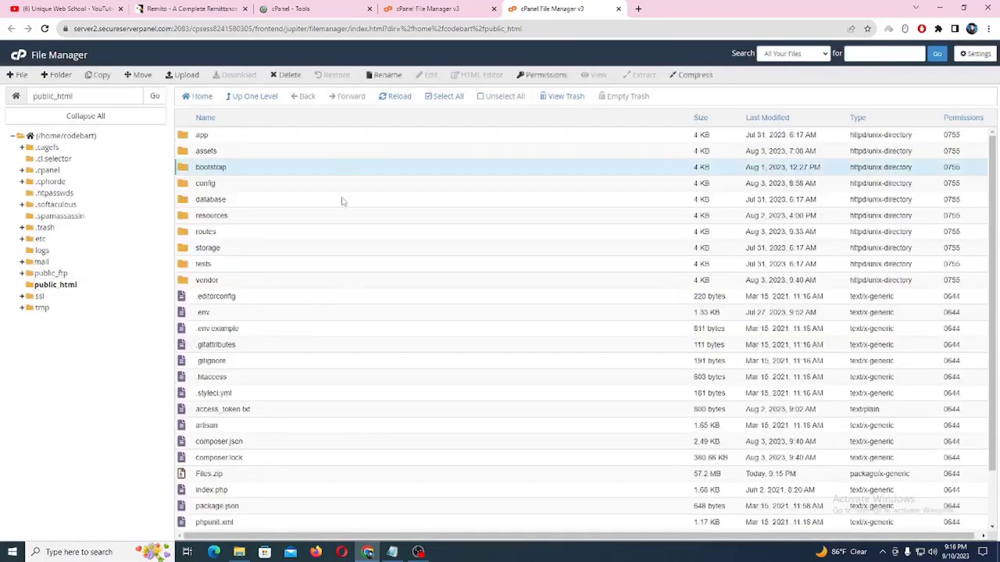
pyautogui.click(638, 8)
pyautogui.write('https://codebarta.com/install')
pyautogui.press('Return')
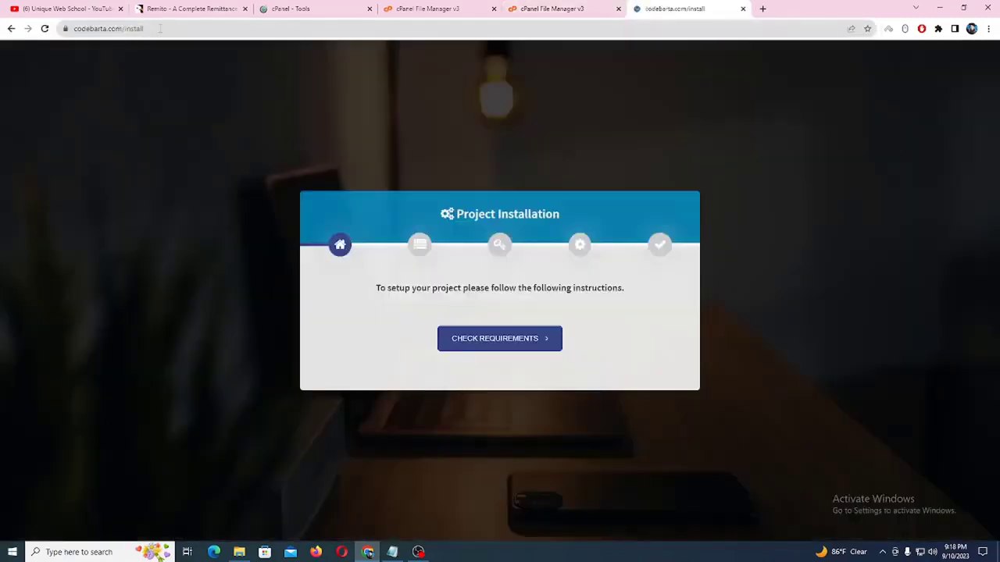
# Step: Run the installer's server requirements check, review the required PHP extensions and continue to the permissions check
pyautogui.click(463, 204)
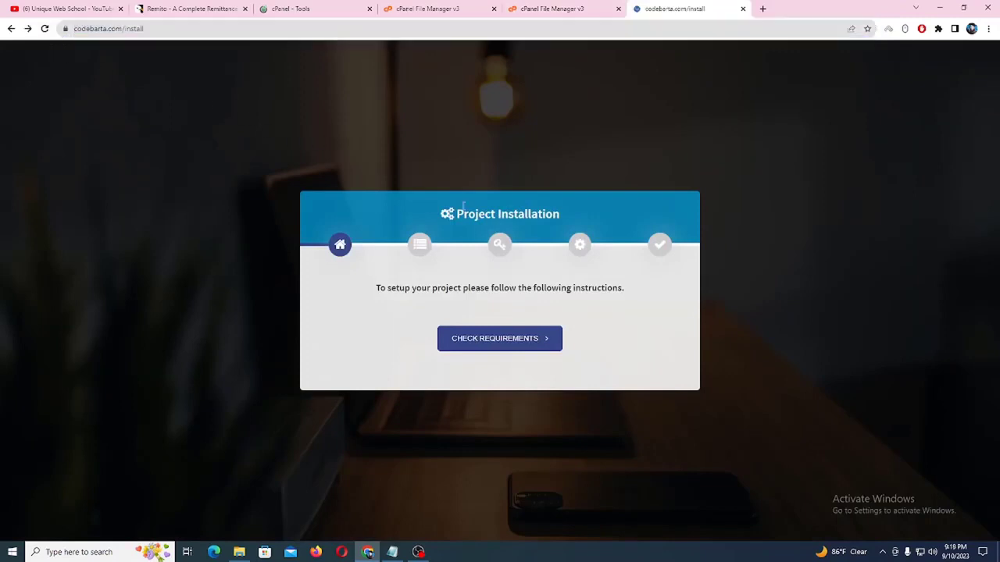
pyautogui.click(531, 345)
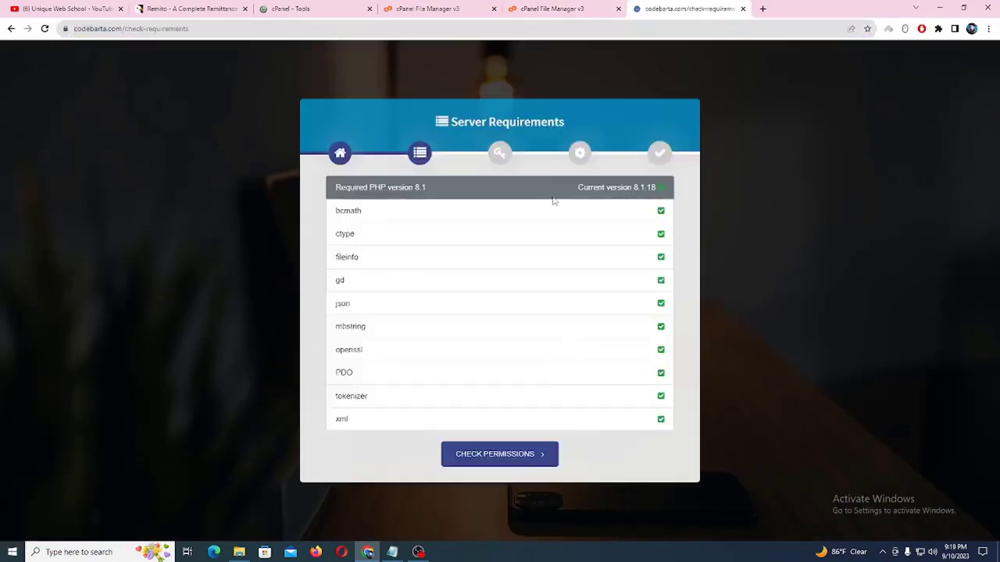
pyautogui.moveTo(329, 209); pyautogui.dragTo(451, 402)
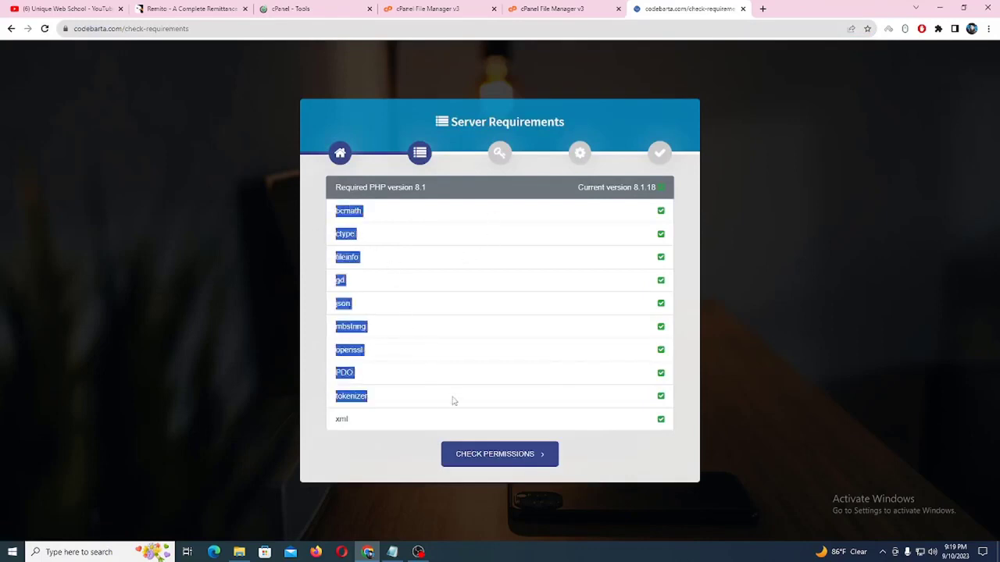
pyautogui.click(512, 381)
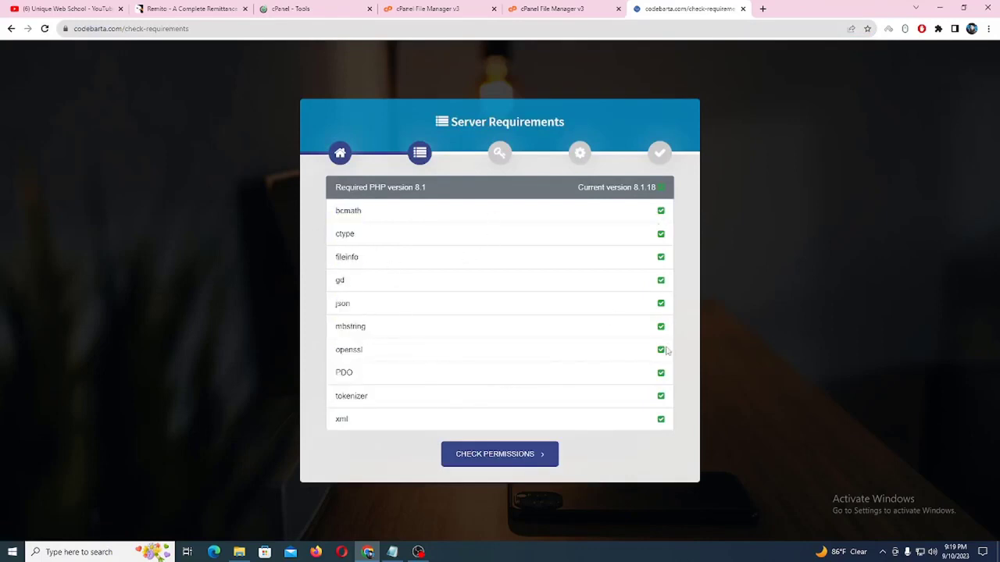
pyautogui.click(514, 462)
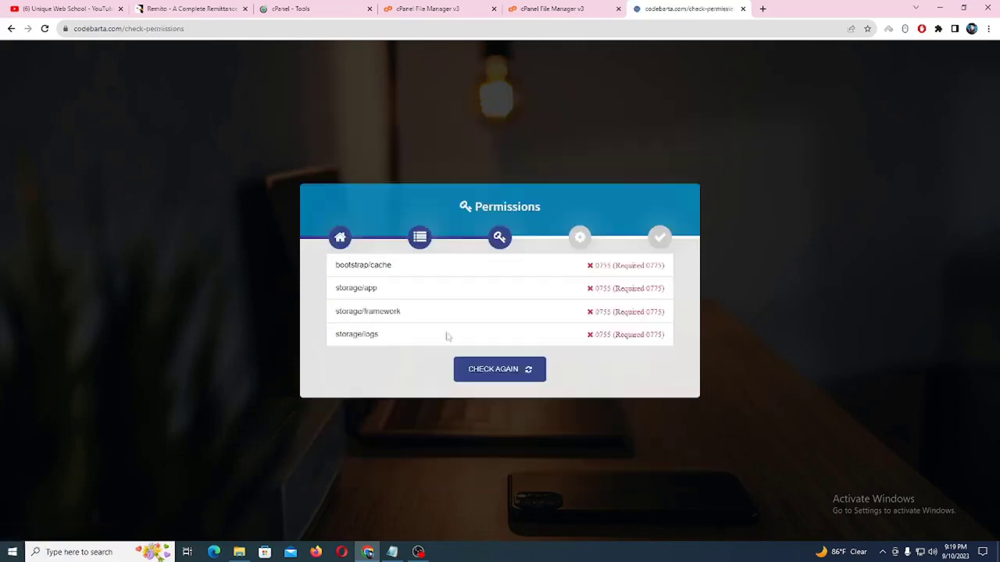
# Step: Review the folders listed in the permissions check and open the bootstrap folder in File Manager
pyautogui.moveTo(344, 266); pyautogui.dragTo(653, 269)
pyautogui.click(656, 275)
pyautogui.moveTo(383, 265); pyautogui.dragTo(393, 312)
pyautogui.click(384, 308)
pyautogui.click(378, 335)
pyautogui.click(556, 8)
pyautogui.doubleClick(243, 171)
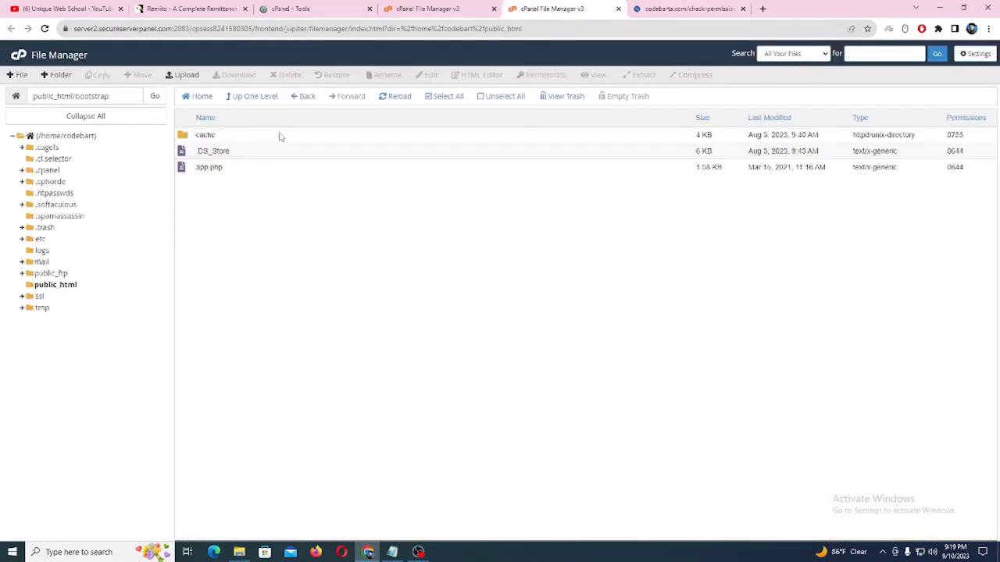
# Step: Check the required permission for bootstrap/cache and set the cache folder to 0775 by granting group write access
pyautogui.click(725, 8)
pyautogui.moveTo(653, 266); pyautogui.dragTo(691, 269)
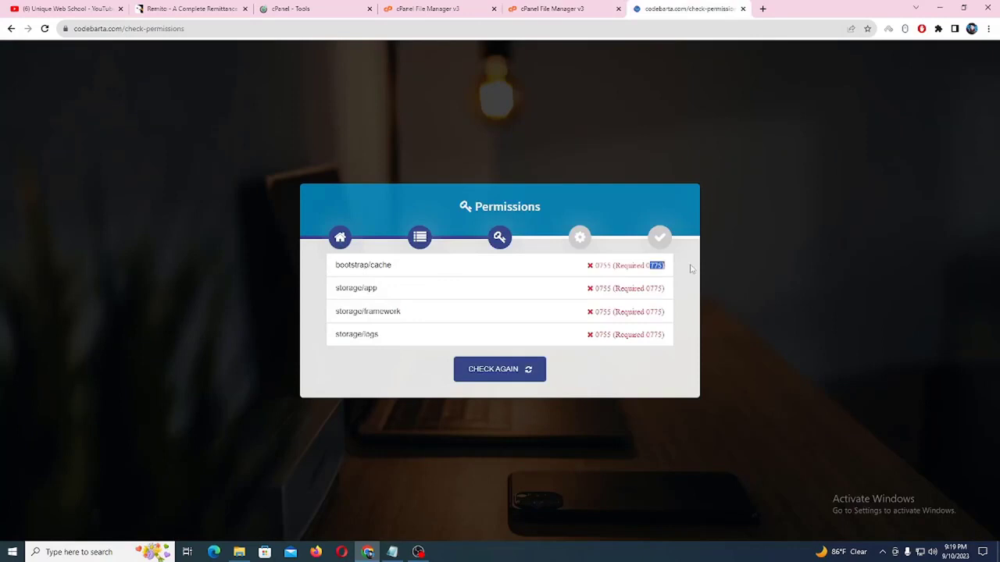
pyautogui.click(551, 9)
pyautogui.click(230, 141)
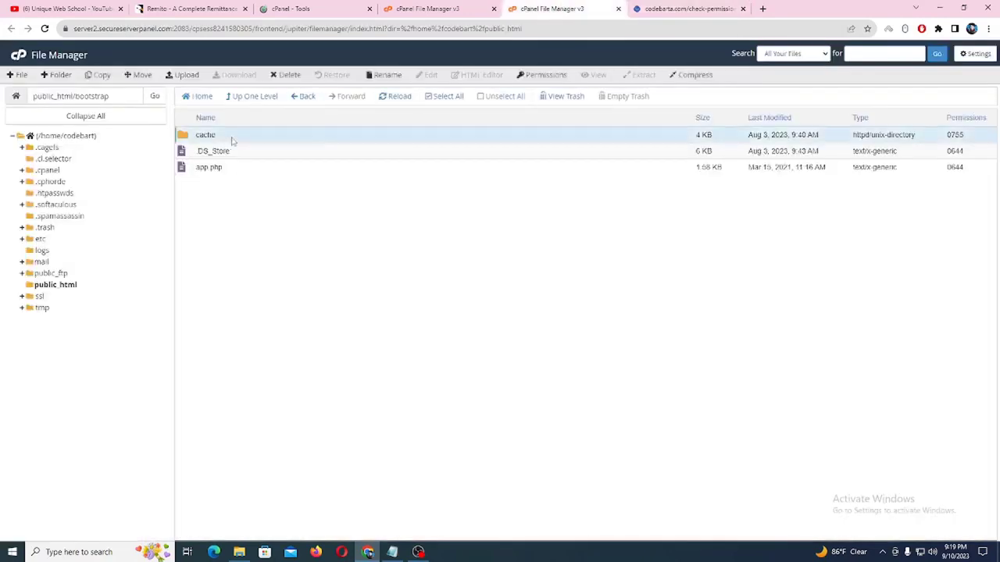
pyautogui.rightClick(231, 141)
pyautogui.click(301, 193)
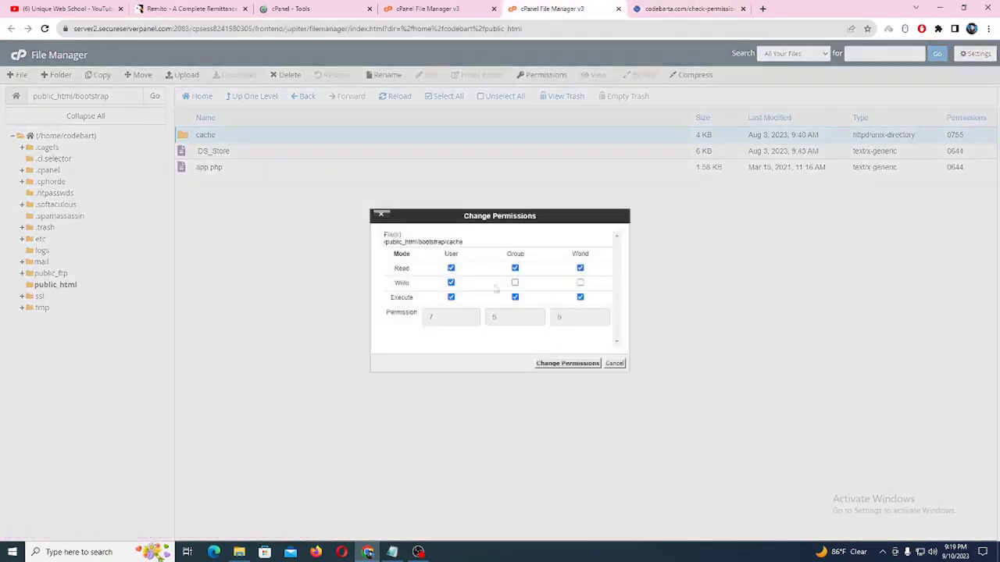
pyautogui.click(567, 363)
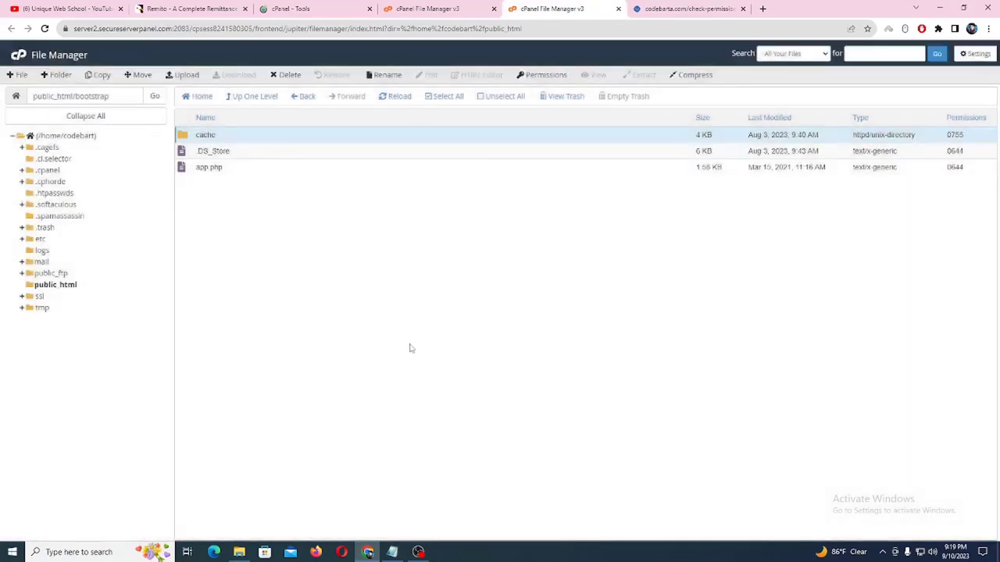
# Step: Open the storage folder in public_html and set its app folder to 0775 by granting group write access
pyautogui.click(69, 285)
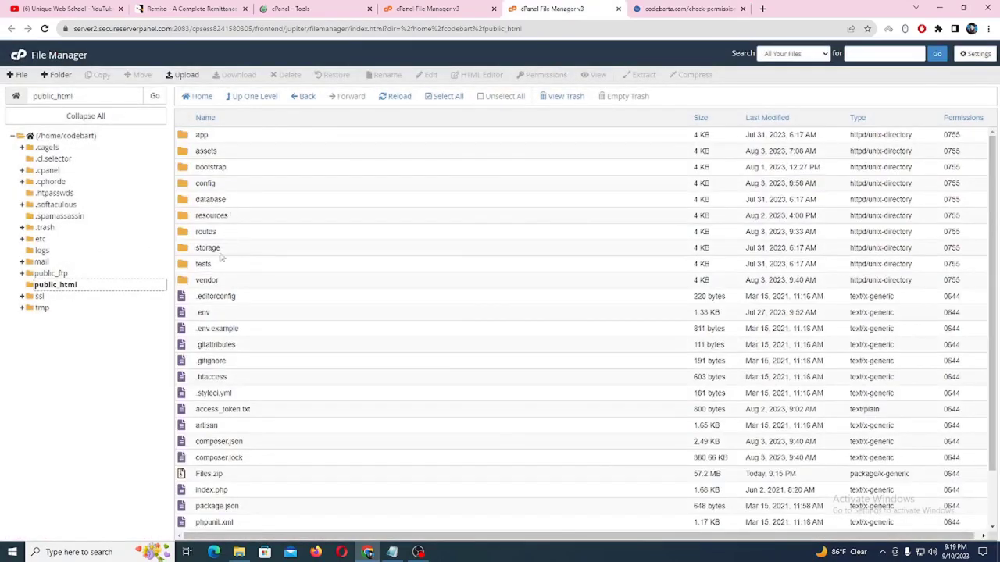
pyautogui.doubleClick(219, 250)
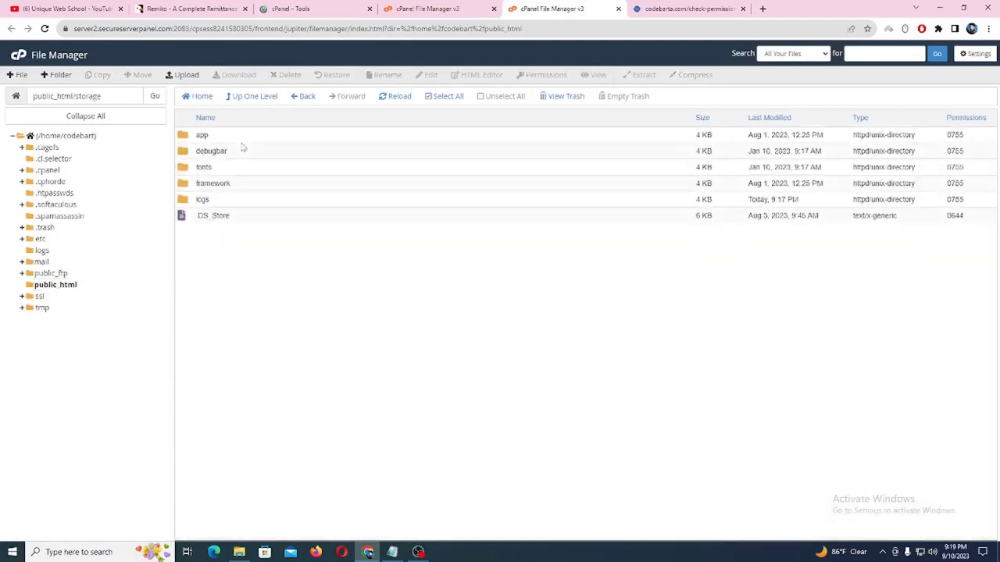
pyautogui.click(242, 143)
pyautogui.rightClick(242, 144)
pyautogui.click(287, 202)
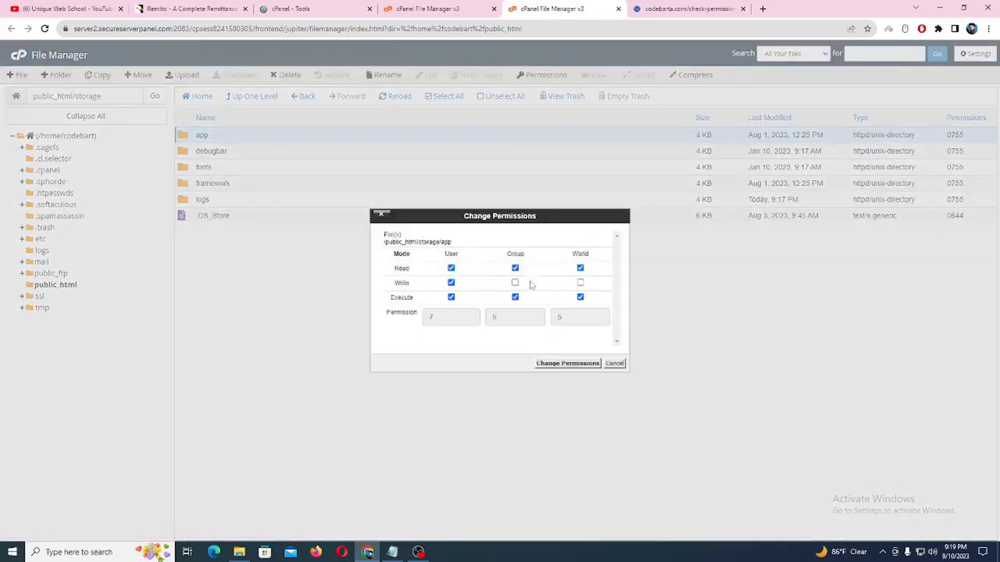
pyautogui.click(515, 282)
pyautogui.click(570, 363)
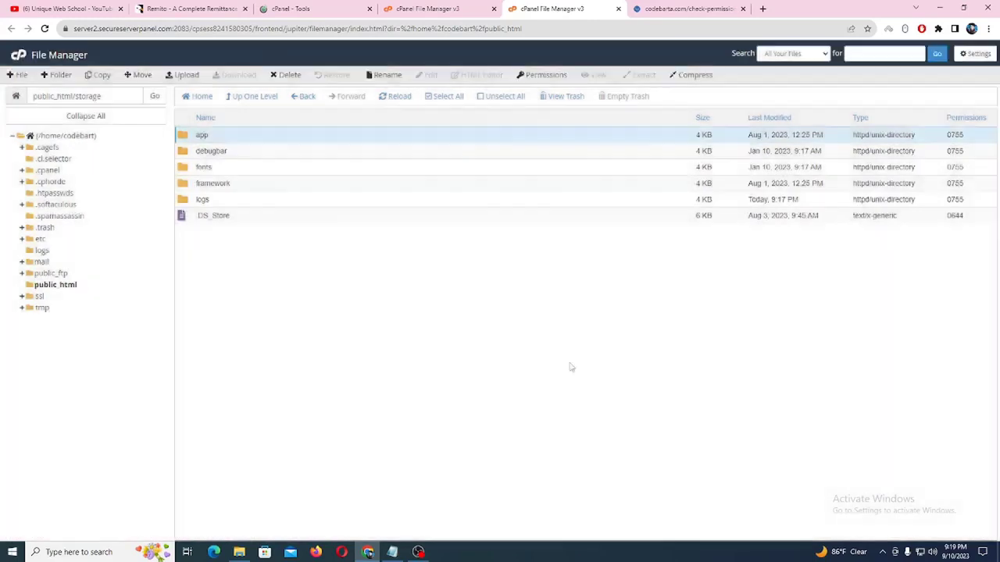
# Step: Set the storage/framework folder's permissions to 0775 by granting group write access
pyautogui.rightClick(232, 183)
pyautogui.click(279, 237)
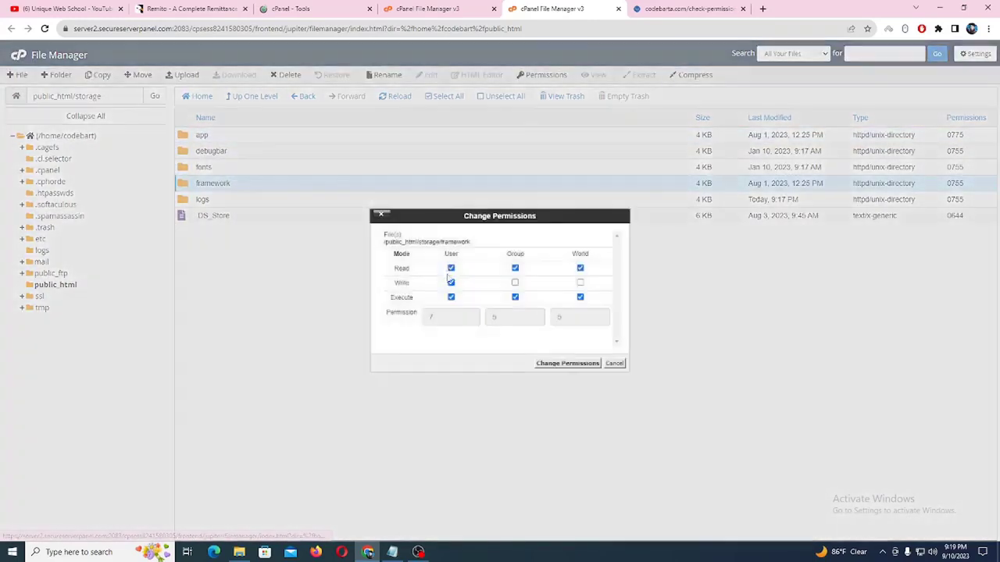
pyautogui.click(515, 282)
pyautogui.click(567, 363)
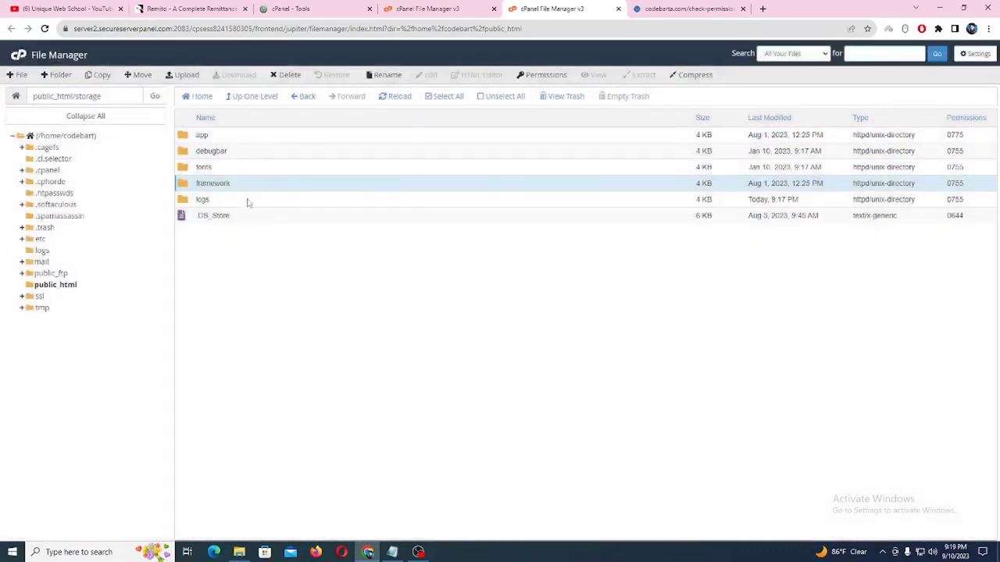
# Step: Set the storage/logs folder's permissions to 0775 by granting group write access
pyautogui.rightClick(233, 205)
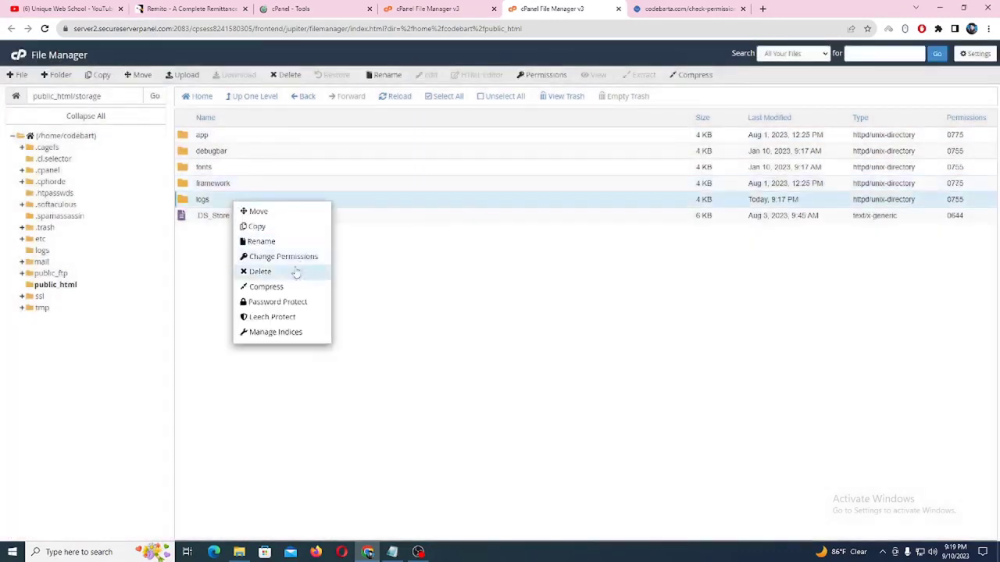
pyautogui.click(274, 257)
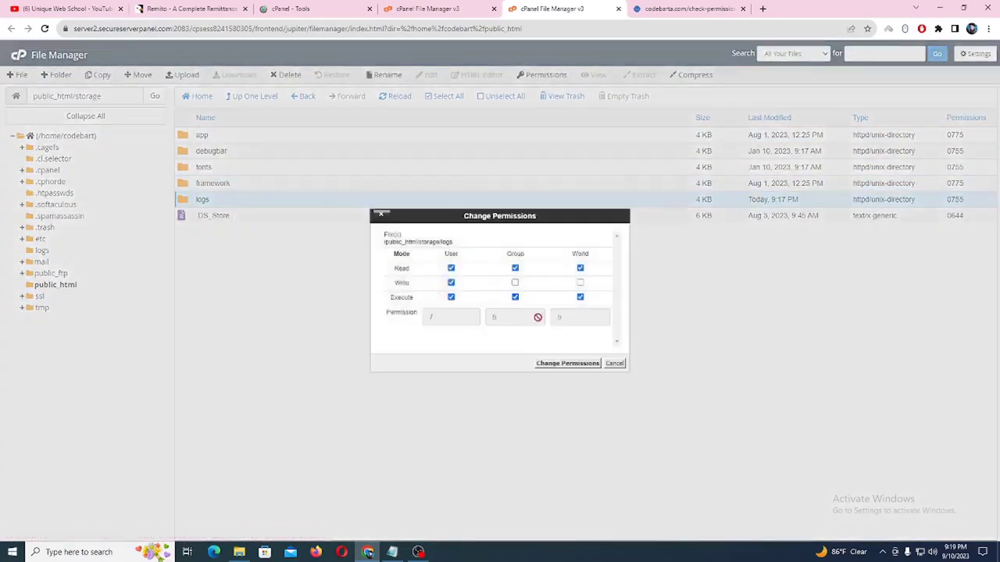
pyautogui.click(514, 283)
pyautogui.click(567, 363)
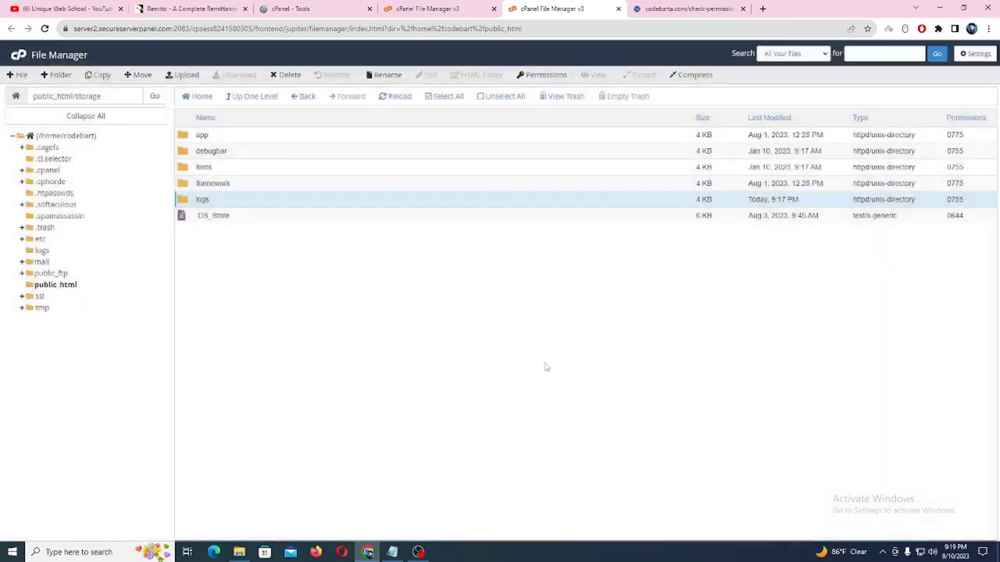
# Step: Switch back to the installer, rerun the permissions check and continue to the product setup form
pyautogui.click(648, 9)
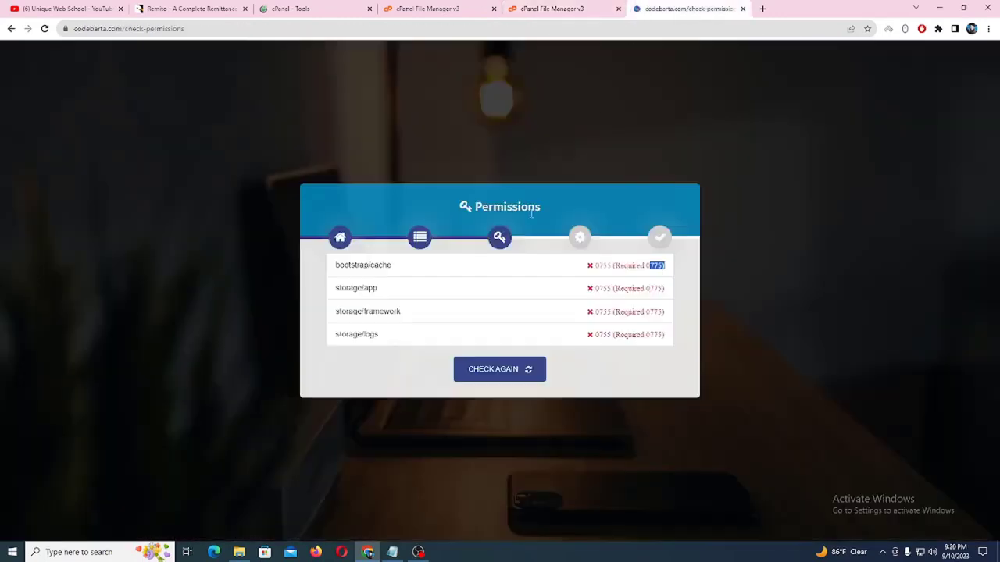
pyautogui.click(483, 375)
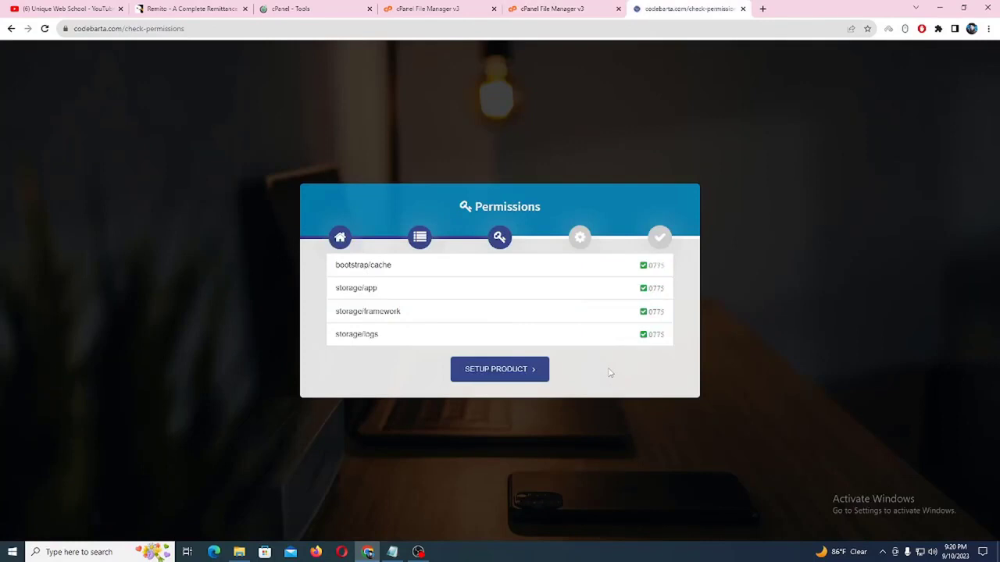
pyautogui.moveTo(629, 266); pyautogui.dragTo(674, 350)
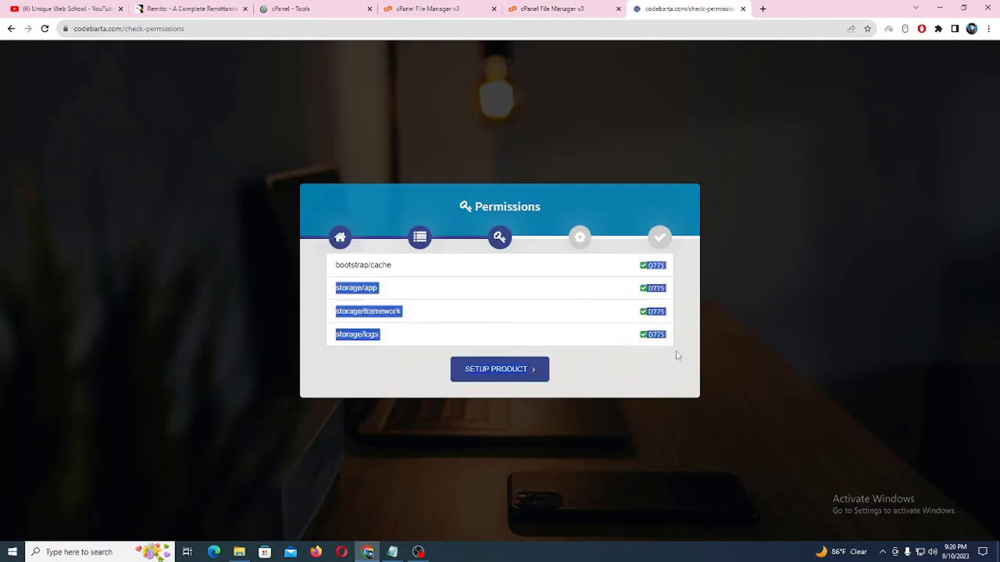
pyautogui.click(674, 348)
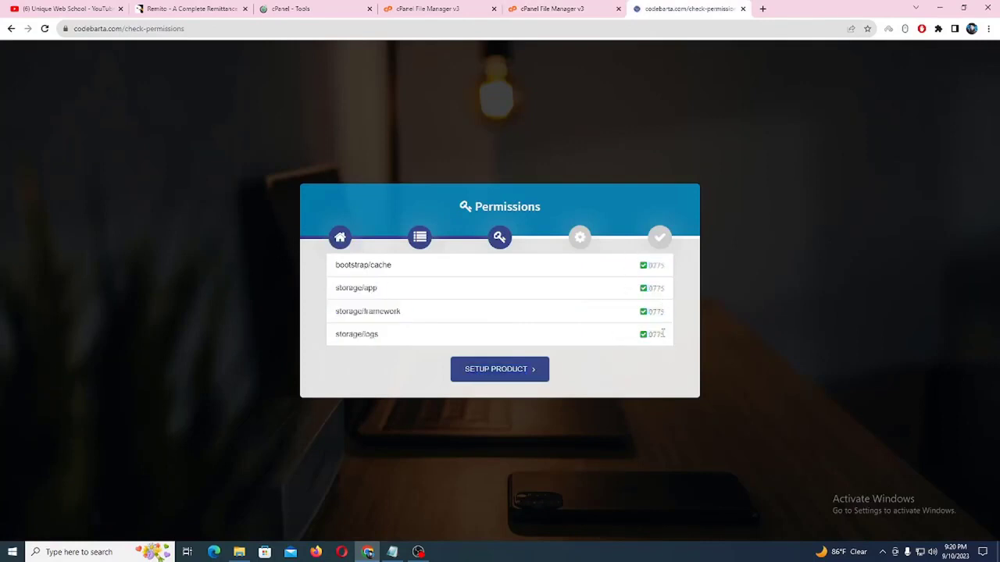
pyautogui.click(522, 373)
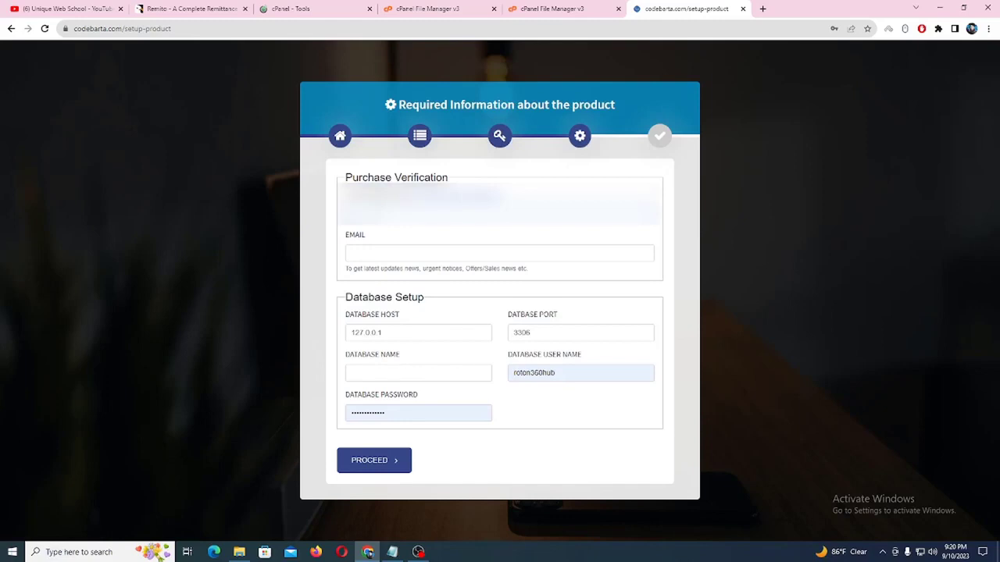
# Step: Fill in the contact e-mail under Purchase Verification
pyautogui.doubleClick(364, 235)
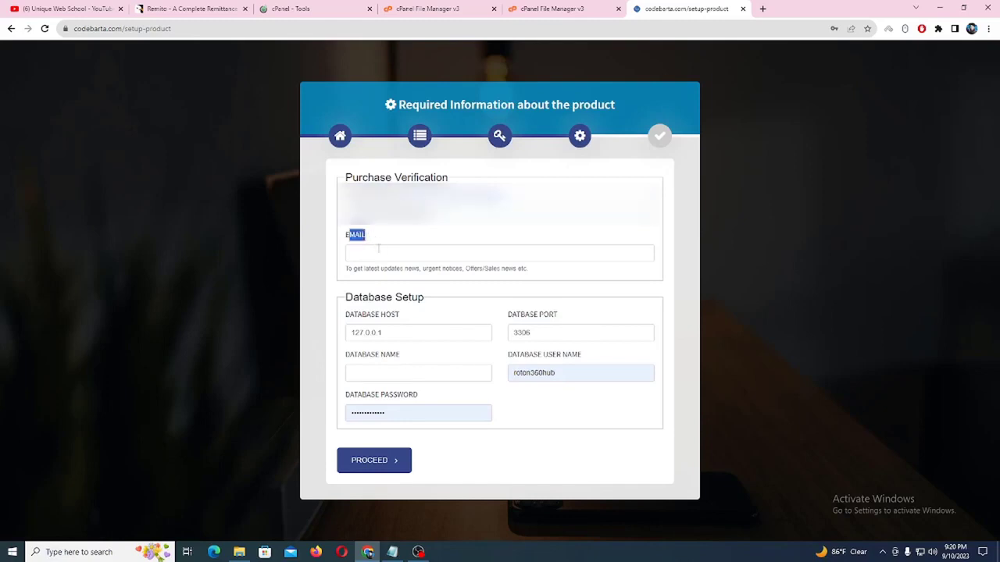
pyautogui.click(378, 250)
pyautogui.hotkey('ctrl', 'v')
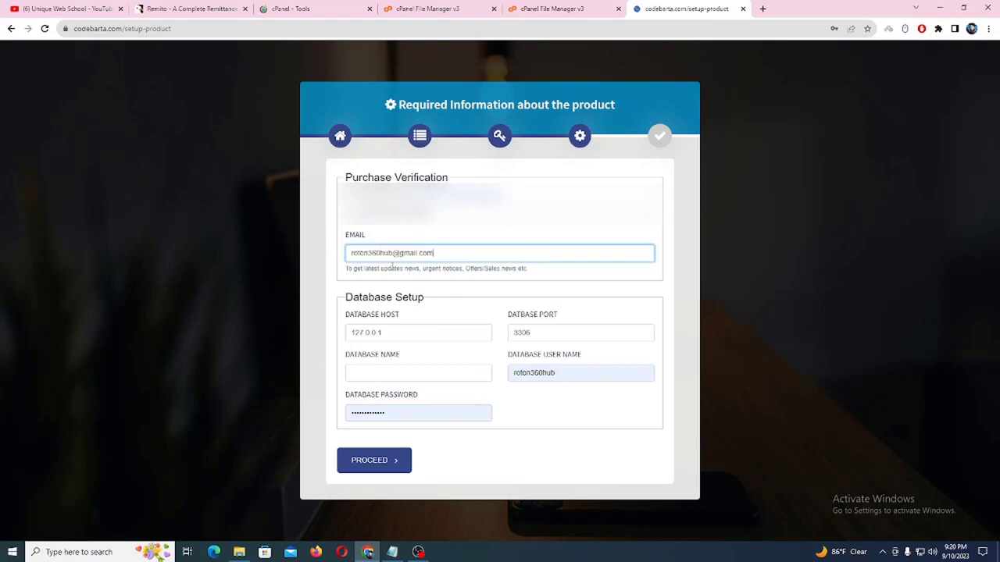
pyautogui.moveTo(374, 298); pyautogui.dragTo(412, 298)
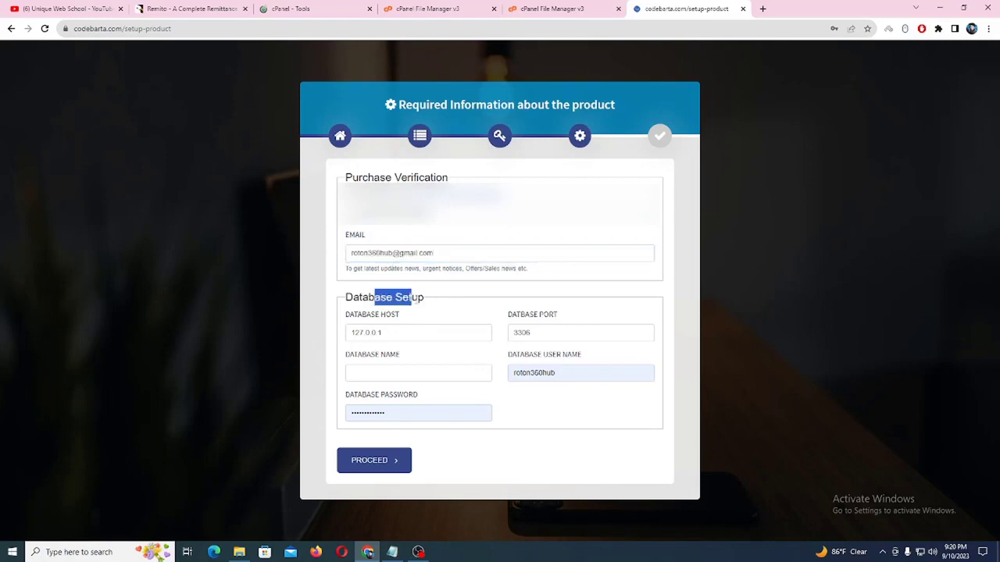
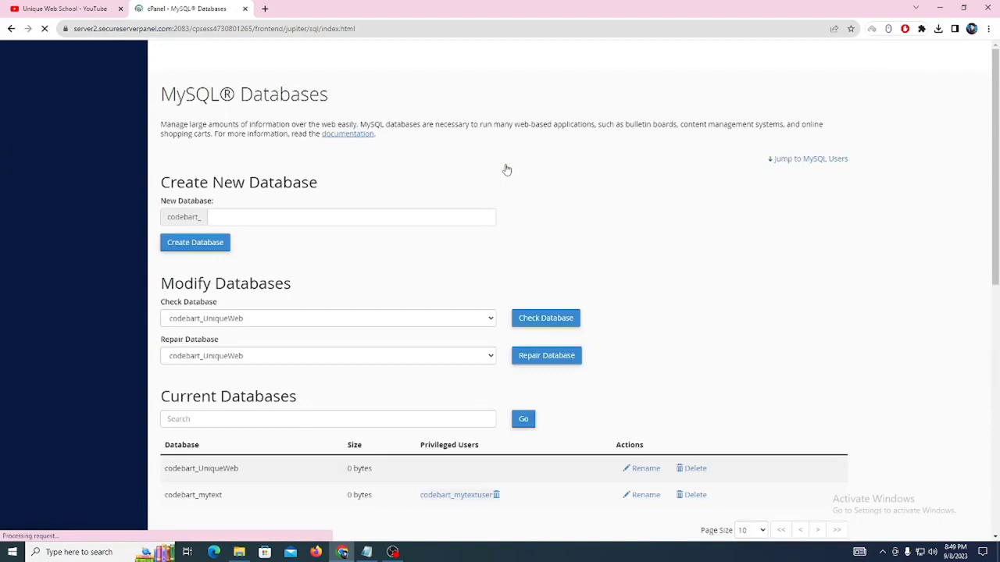
# Step: Enter UniqueWebuser as the username for a new MySQL user
pyautogui.scroll(-3, 411, 193)
pyautogui.scroll(-3, 410, 211)
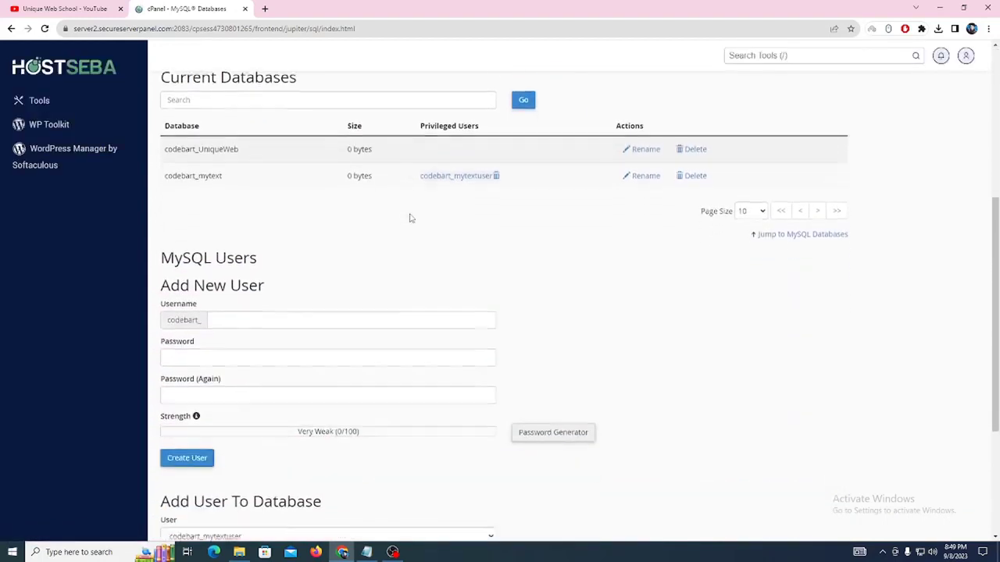
pyautogui.moveTo(160, 108); pyautogui.dragTo(246, 108)
pyautogui.moveTo(169, 136); pyautogui.dragTo(258, 137)
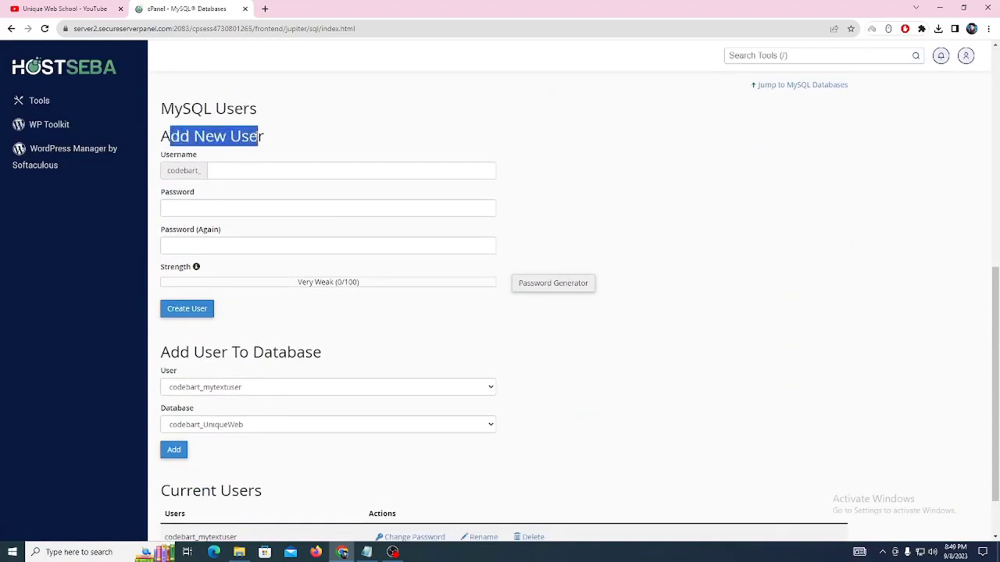
pyautogui.click(254, 172)
pyautogui.write('UniqueWeb')
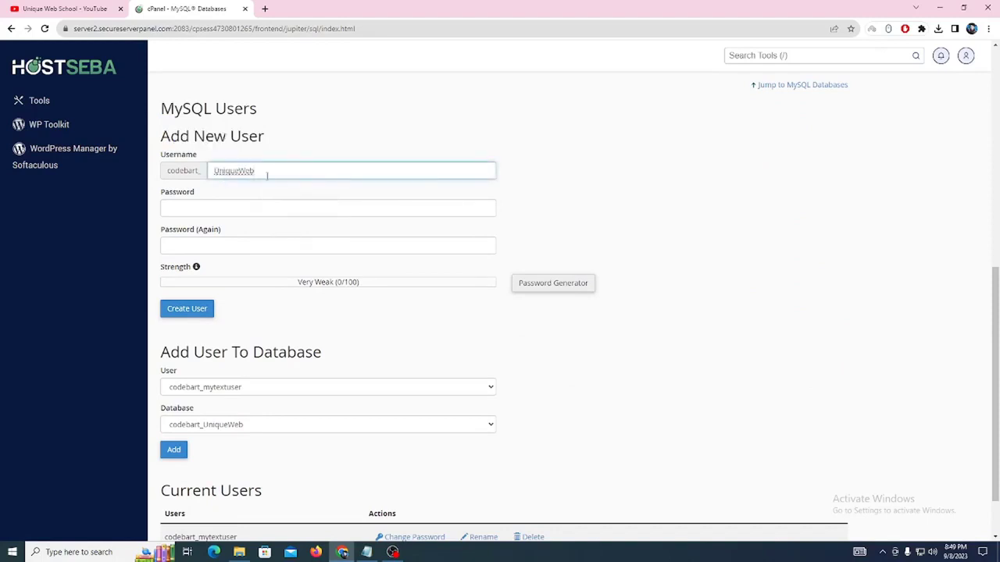
pyautogui.write('user')
# Step: Generate a new random password for the MySQL user with the Password Generator and copy it
pyautogui.click(566, 289)
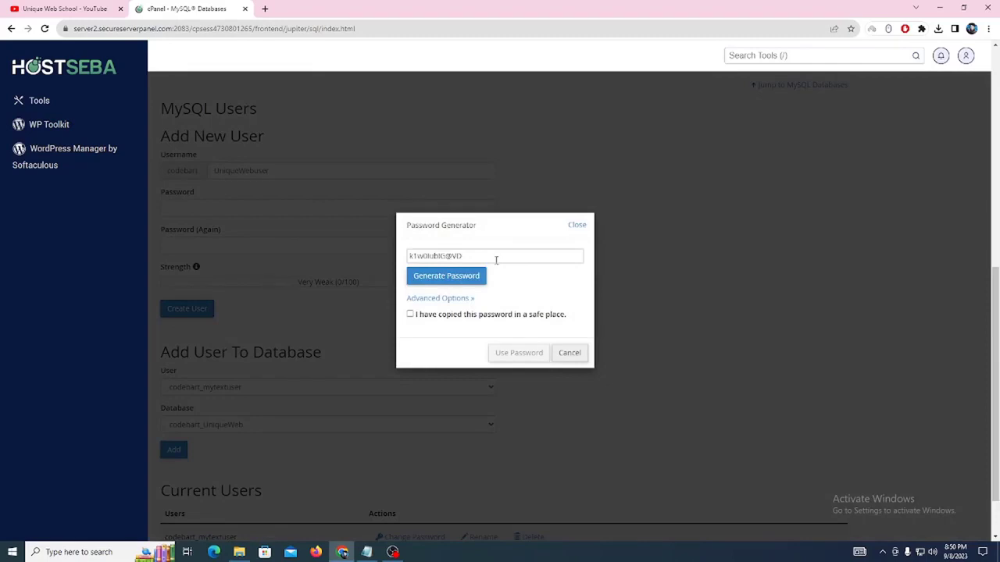
pyautogui.click(466, 278)
pyautogui.click(465, 278)
pyautogui.click(466, 278)
pyautogui.click(465, 278)
pyautogui.click(465, 278)
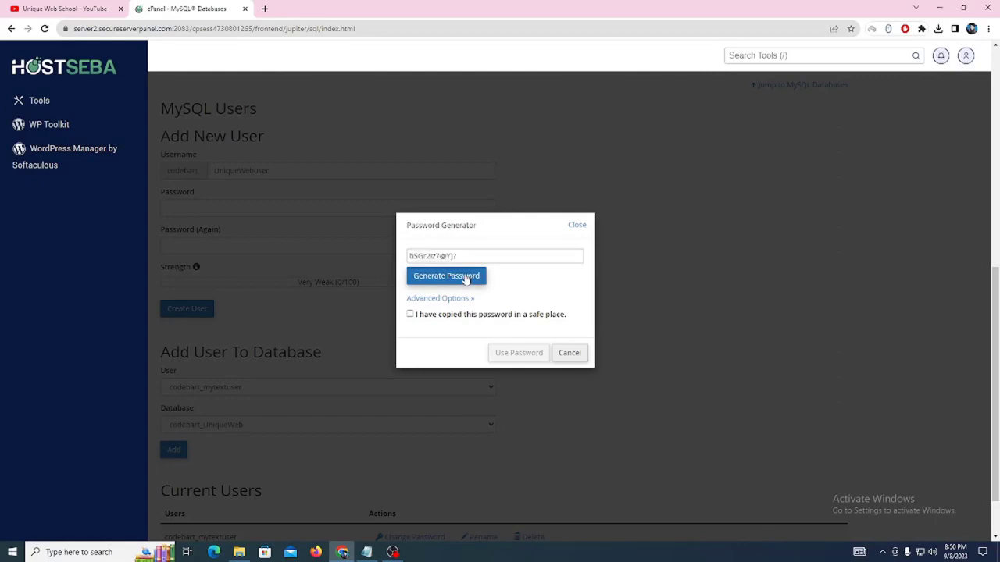
pyautogui.click(465, 278)
pyautogui.click(472, 278)
pyautogui.click(474, 278)
pyautogui.tripleClick(471, 255)
pyautogui.rightClick(479, 256)
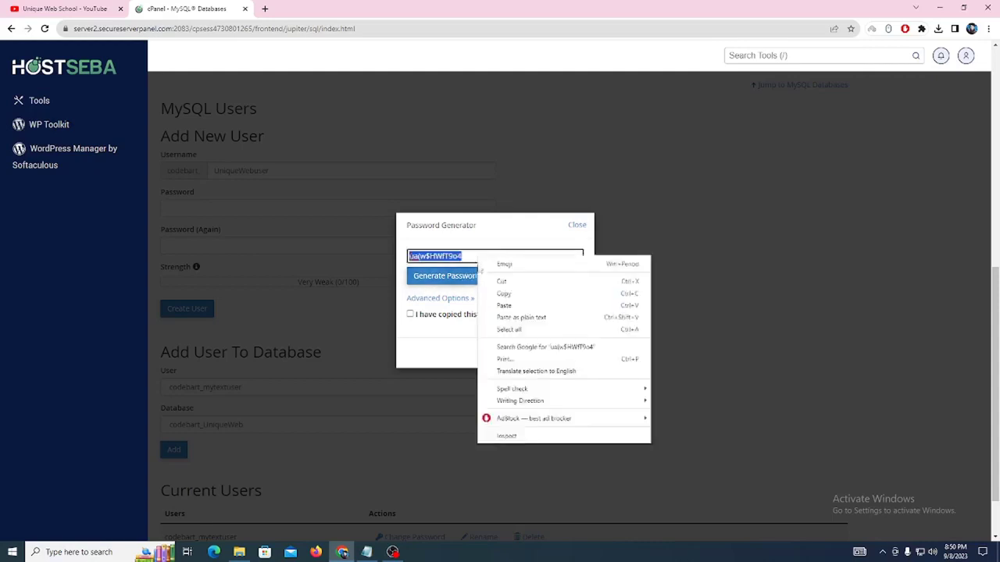
pyautogui.click(507, 296)
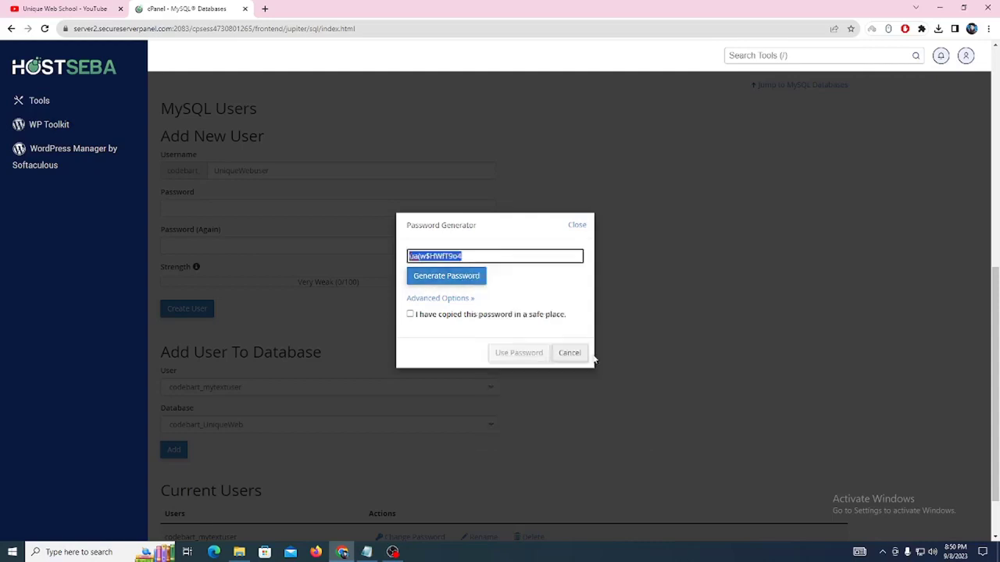
# Step: Apply the generated password to the new MySQL user and save a copy of the password in the Notepad text file
pyautogui.click(430, 316)
pyautogui.click(517, 353)
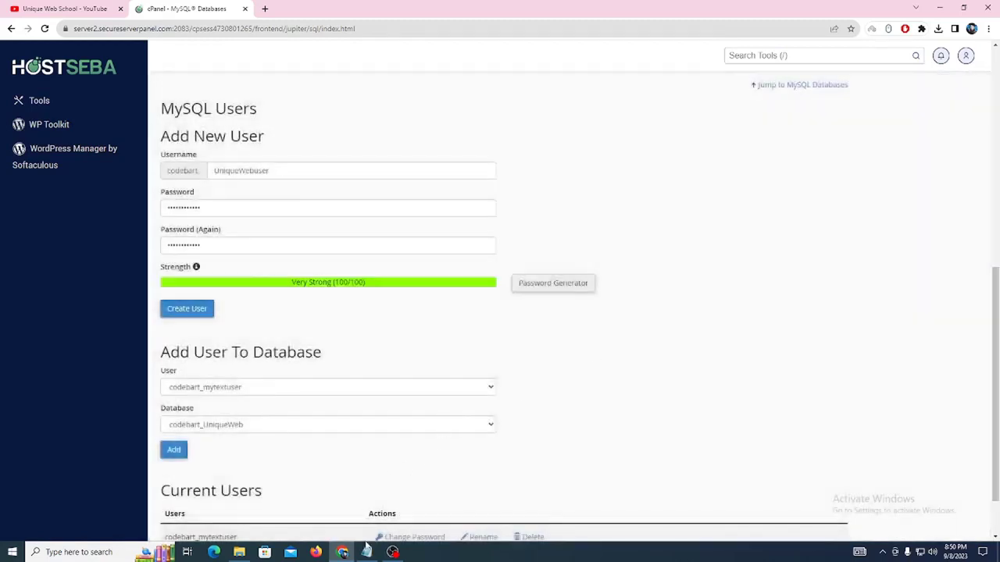
pyautogui.click(366, 552)
pyautogui.hotkey('ctrl', 'v')
pyautogui.press('Return')
pyautogui.hotkey('ctrl', 'v')
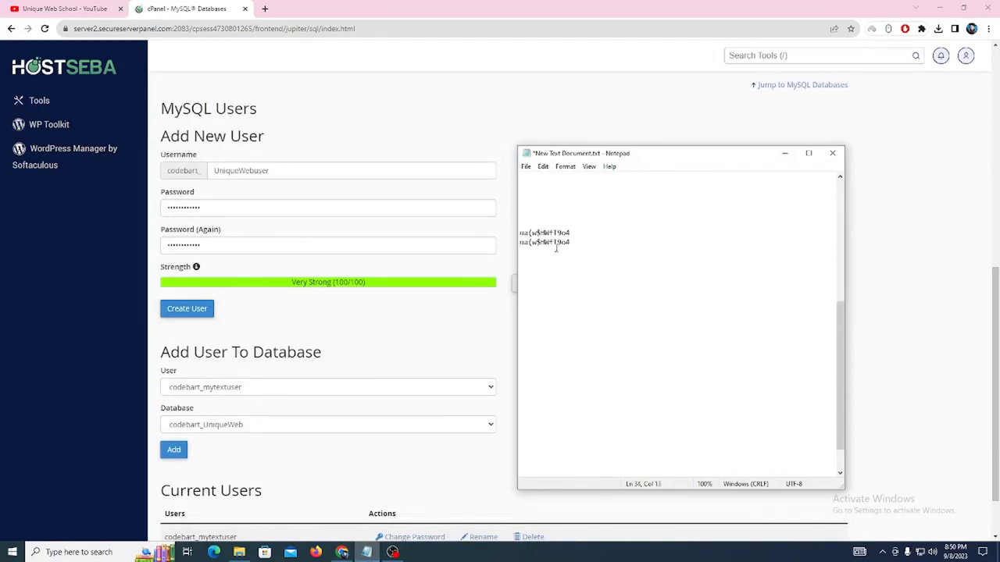
pyautogui.press('Return')
pyautogui.click(525, 166)
pyautogui.click(563, 212)
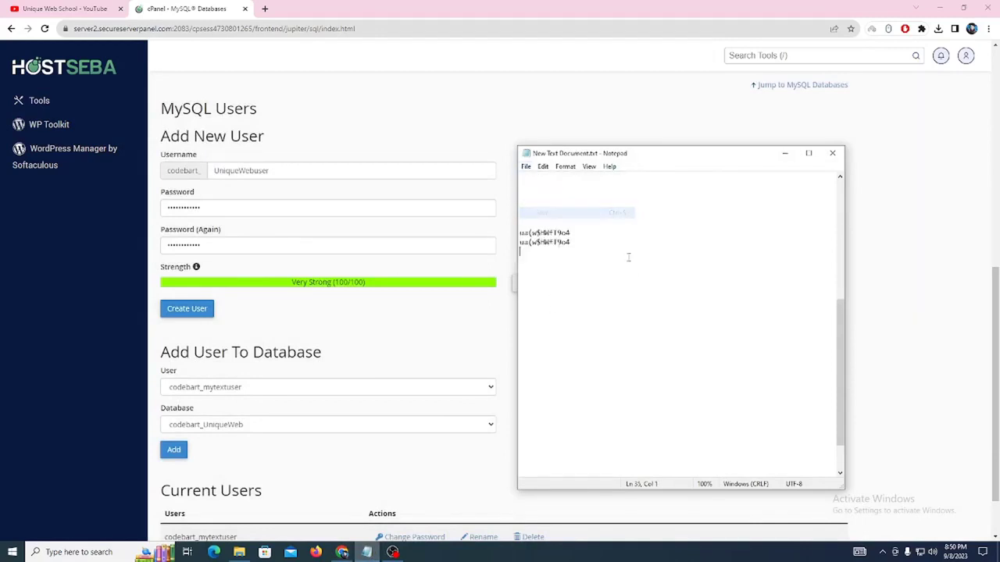
# Step: Create the MySQL user UniqueWebuser and return to the MySQL Databases page
pyautogui.click(213, 311)
pyautogui.click(207, 315)
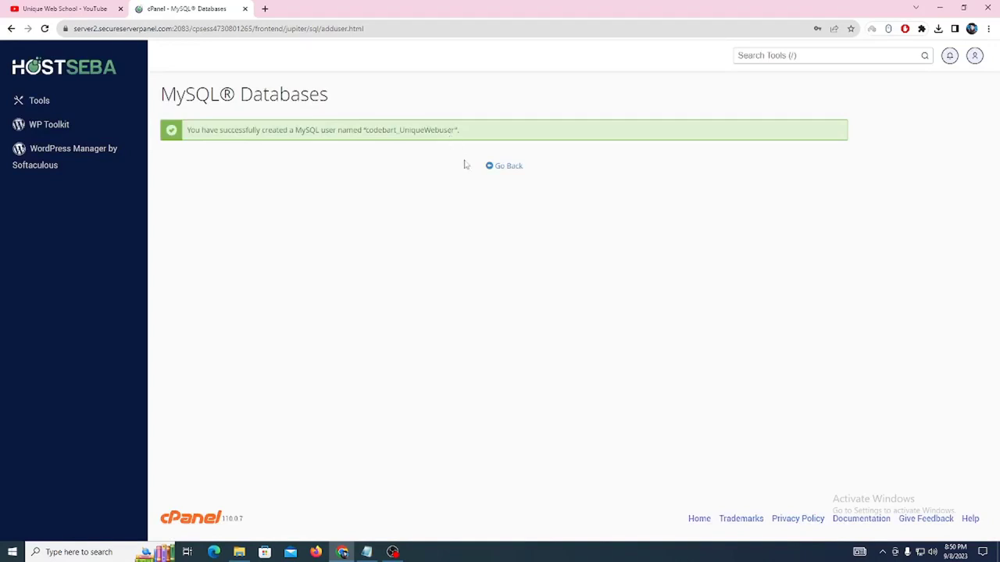
pyautogui.click(505, 169)
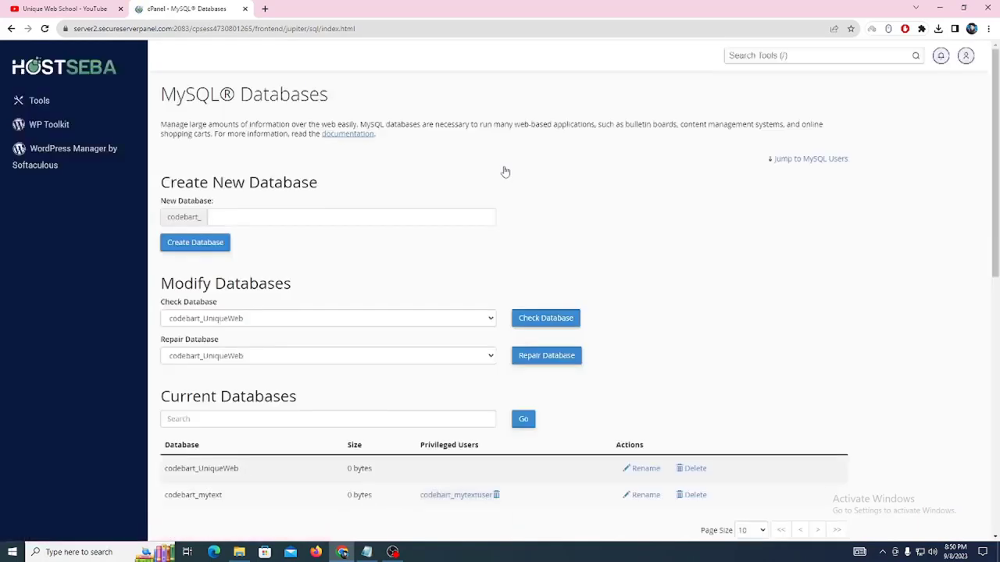
# Step: Add the user codebart_UniqueWebuser to the database codebart_UniqueWeb
pyautogui.scroll(-3, 505, 172)
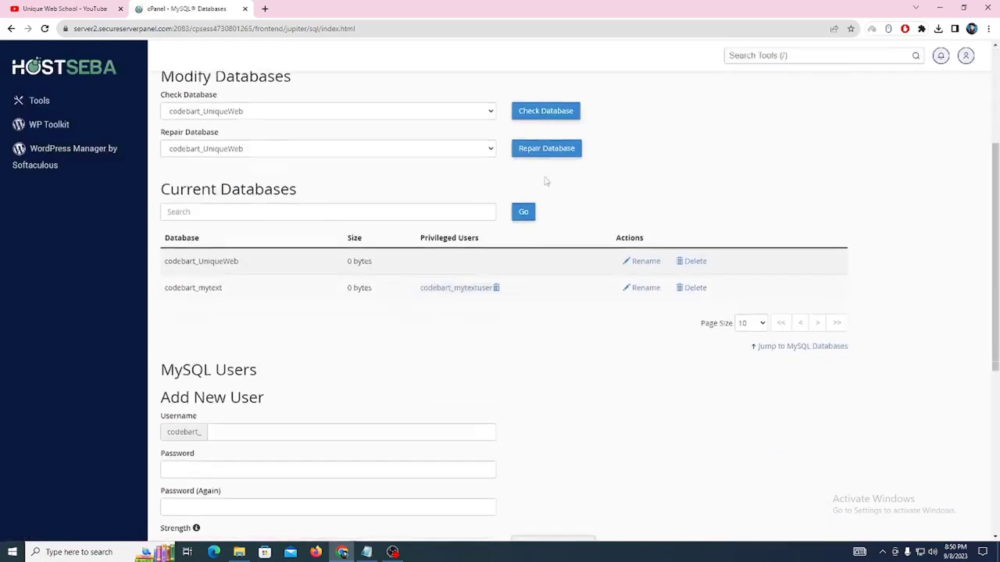
pyautogui.moveTo(159, 266); pyautogui.dragTo(190, 260)
pyautogui.click(313, 265)
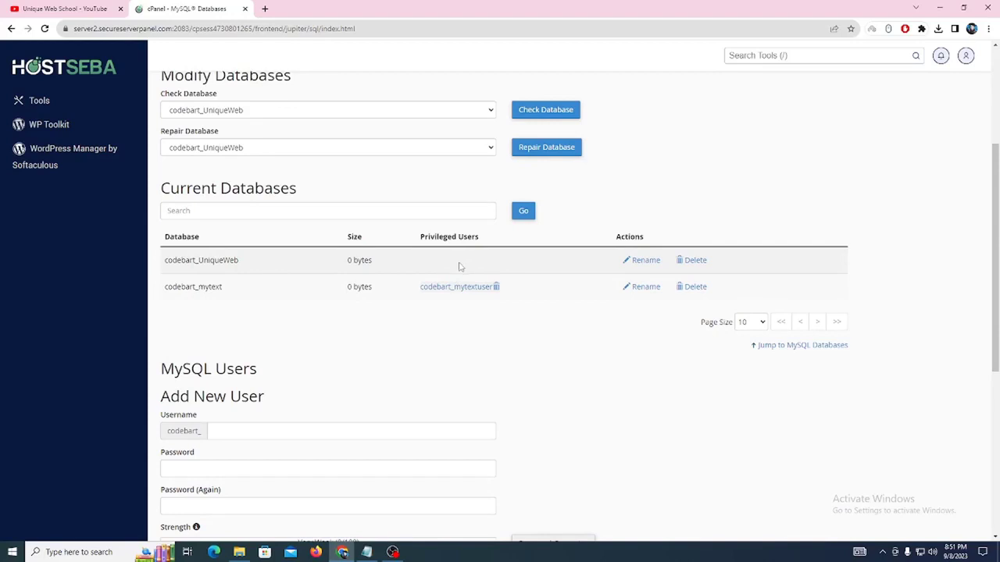
pyautogui.scroll(-5, 460, 266)
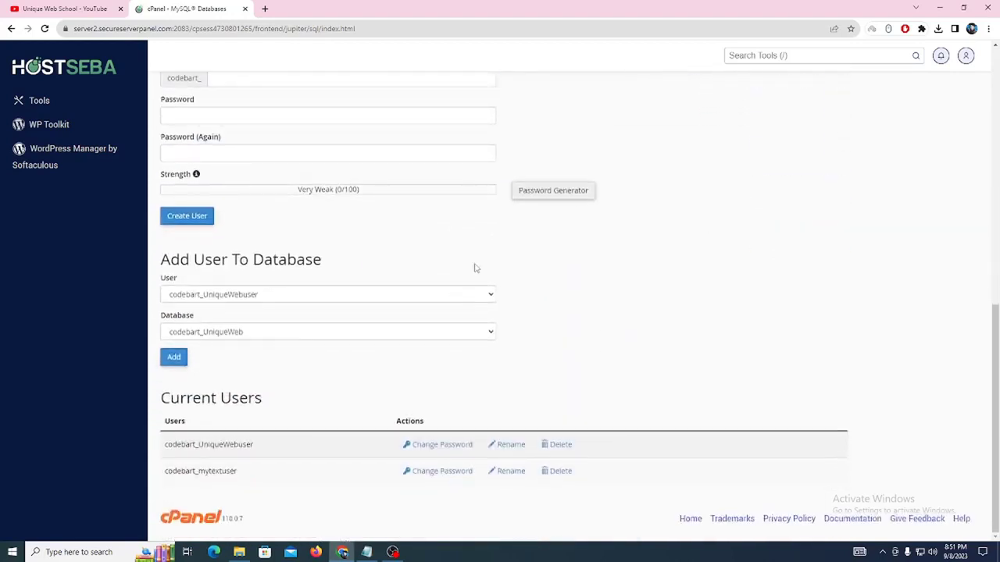
pyautogui.moveTo(195, 256); pyautogui.dragTo(335, 262)
pyautogui.click(335, 264)
pyautogui.click(264, 297)
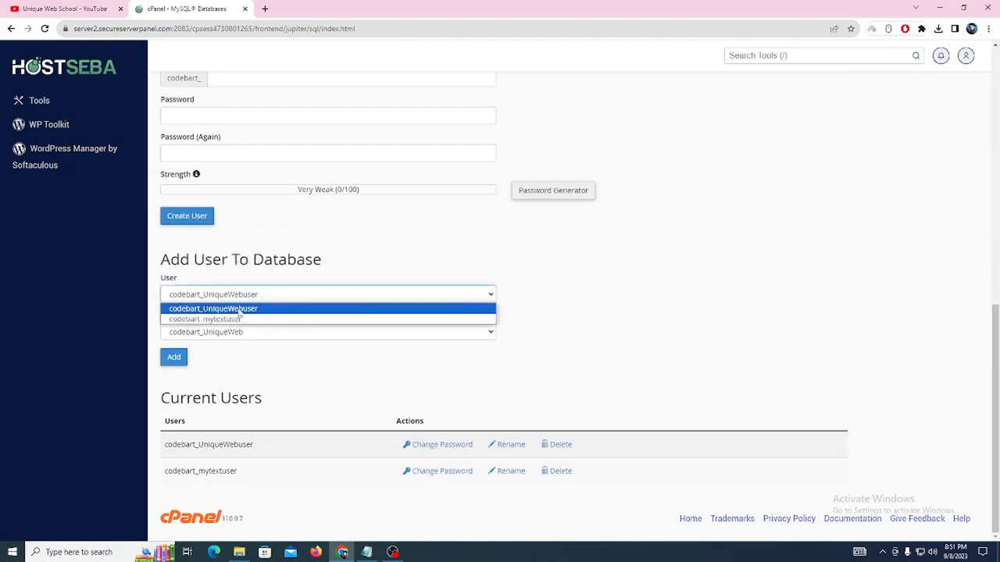
pyautogui.click(237, 309)
pyautogui.moveTo(174, 316); pyautogui.dragTo(239, 328)
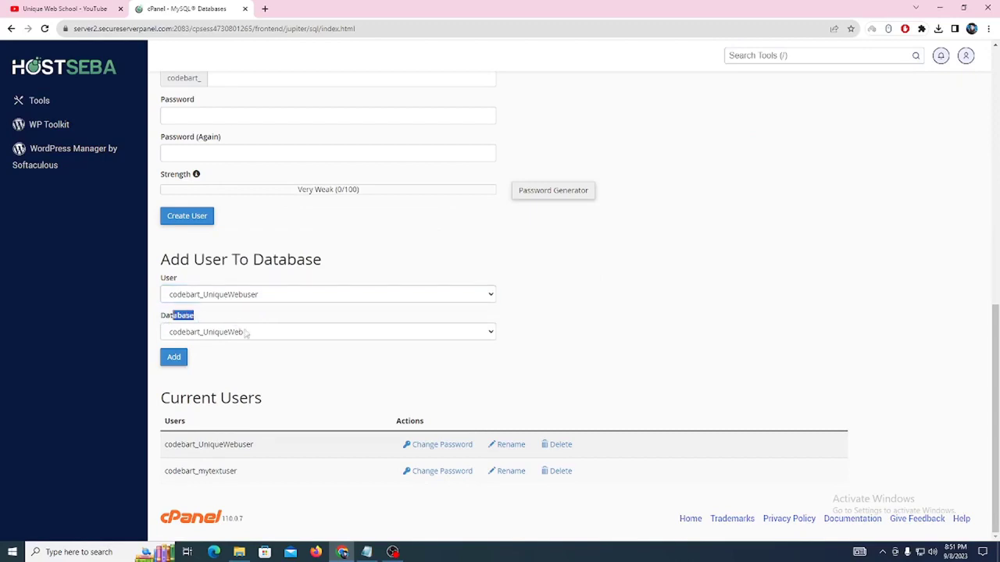
pyautogui.click(242, 332)
pyautogui.click(241, 347)
pyautogui.click(173, 358)
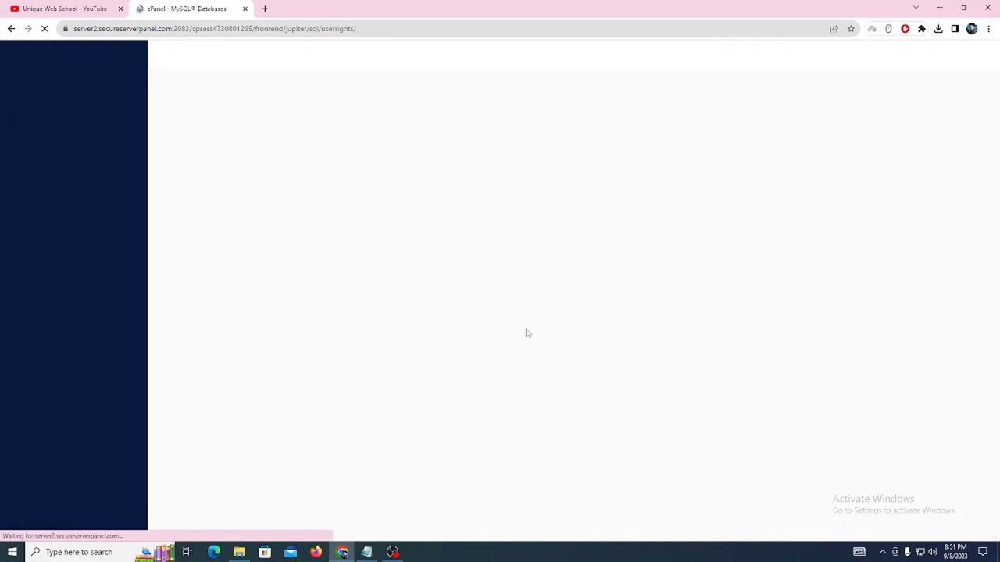
# Step: Grant codebart_UniqueWebuser all privileges on the codebart_UniqueWeb database
pyautogui.click(195, 186)
pyautogui.scroll(-1, 332, 237)
pyautogui.click(207, 455)
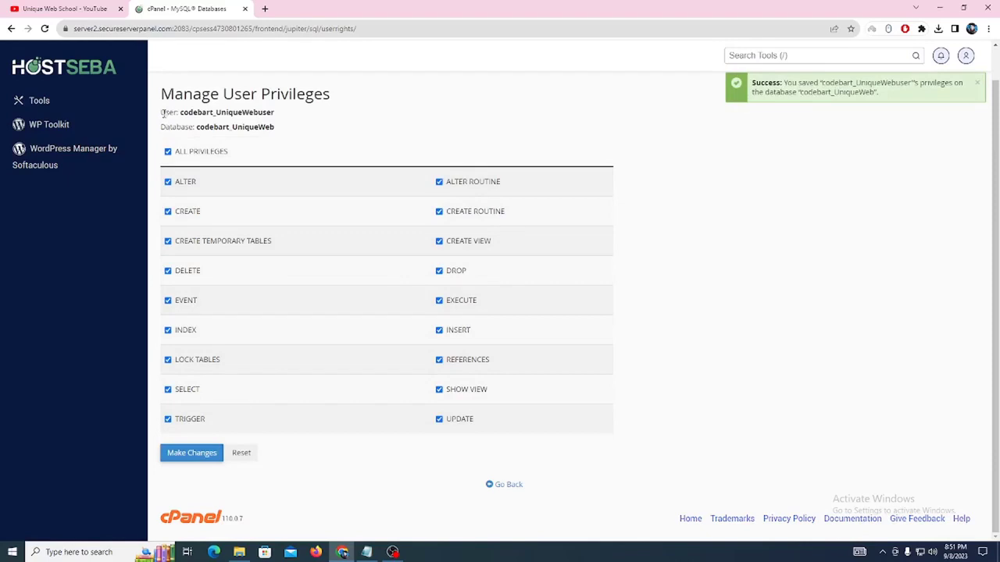
# Step: Copy the user and database names from the privileges page into the Notepad text file and save it
pyautogui.moveTo(161, 112); pyautogui.dragTo(278, 129)
pyautogui.rightClick(279, 129)
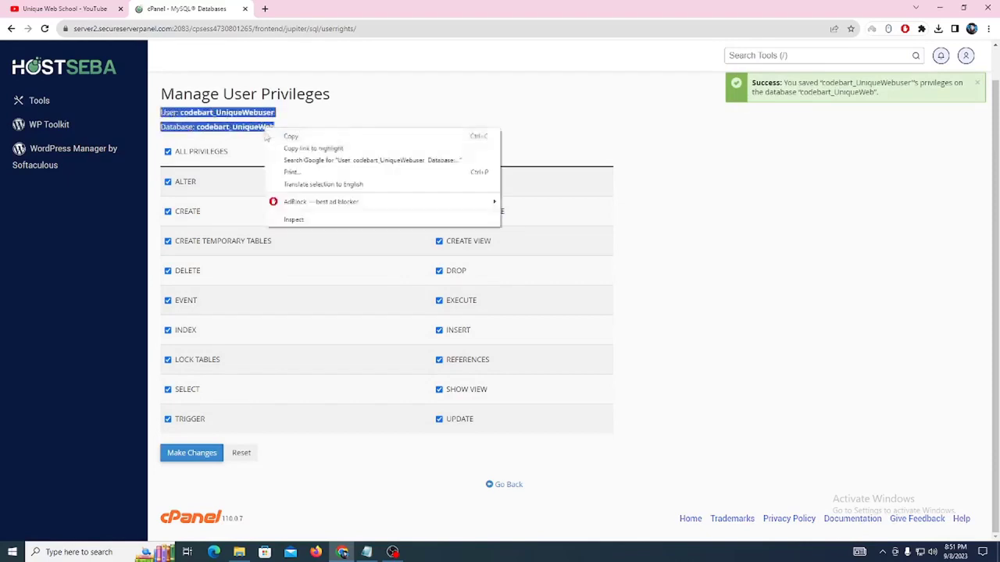
pyautogui.click(280, 139)
pyautogui.click(367, 553)
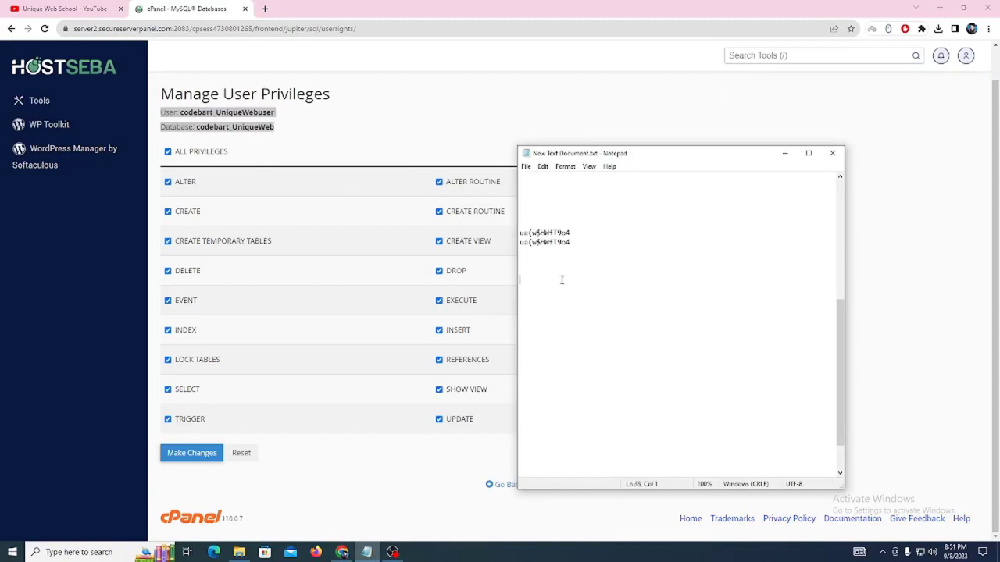
pyautogui.hotkey('ctrl', 'v')
pyautogui.click(525, 166)
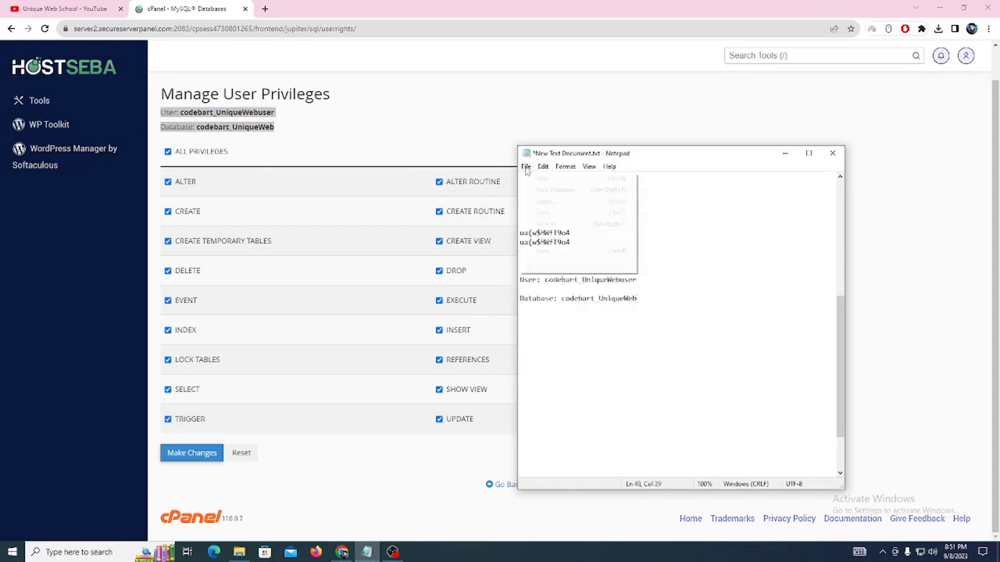
pyautogui.click(547, 213)
pyautogui.click(595, 243)
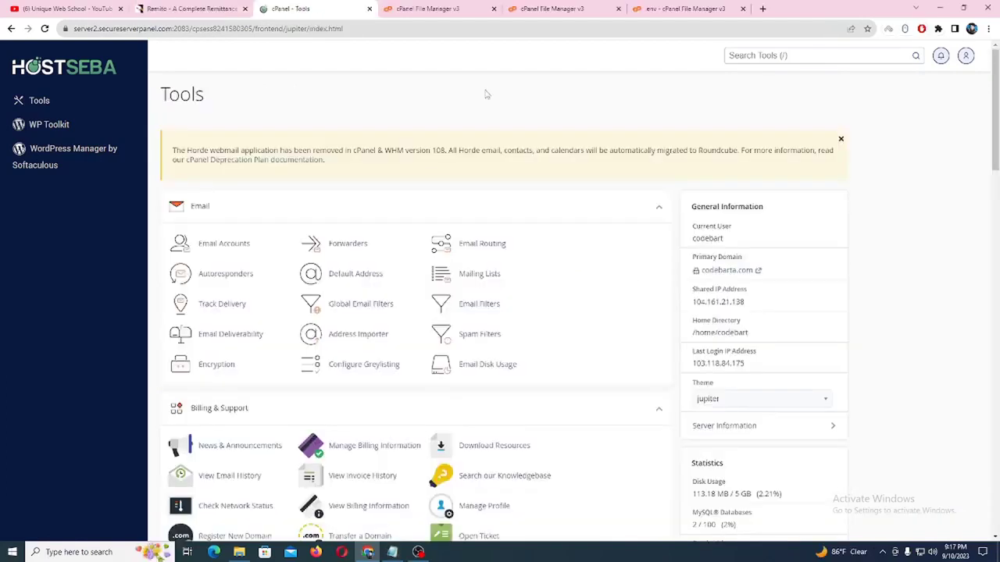
# Step: Open phpMyAdmin from the cPanel tools and check the Remito package's SQL folder for the install file
pyautogui.scroll(-6, 359, 187)
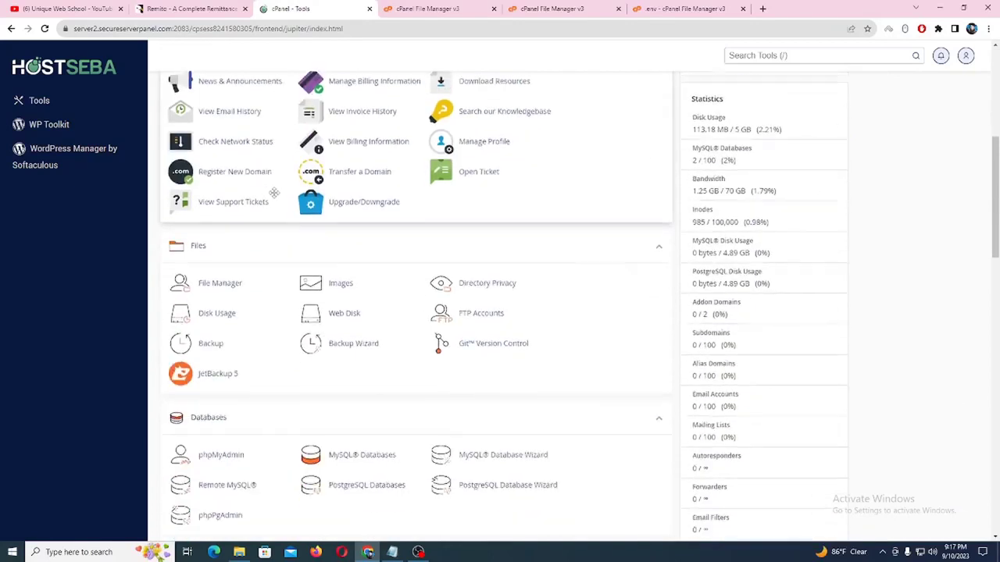
pyautogui.scroll(-3, 277, 202)
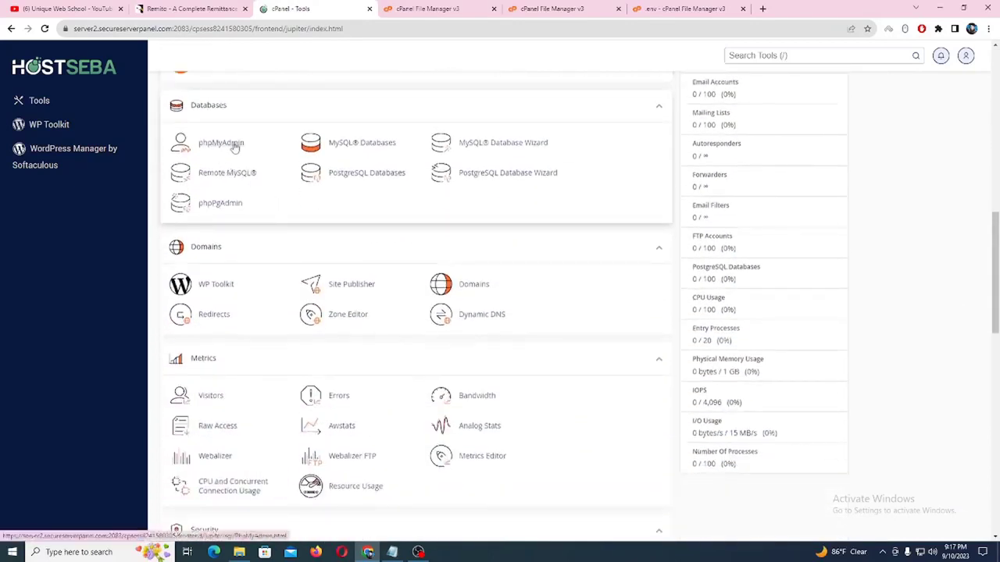
pyautogui.click(226, 144)
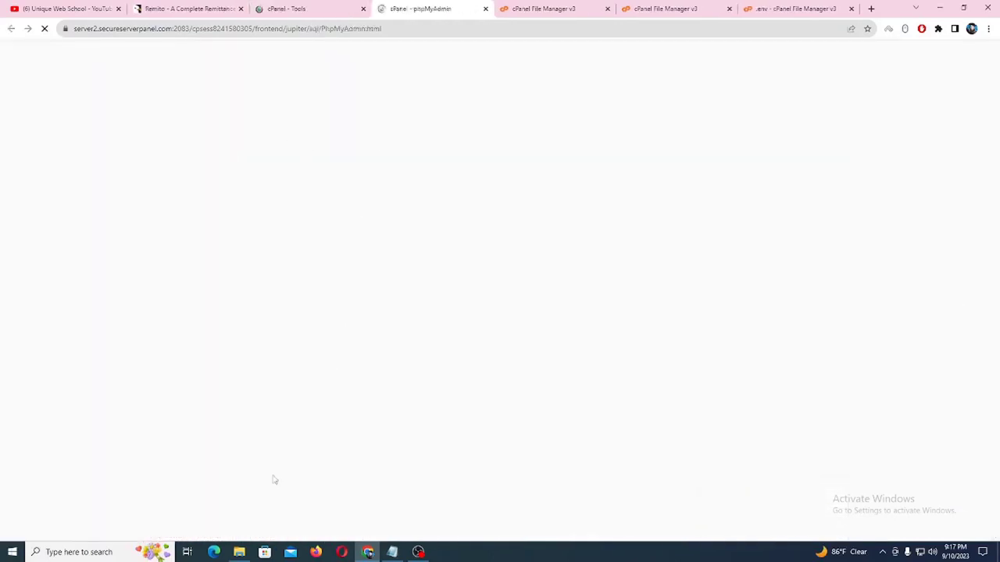
pyautogui.click(239, 552)
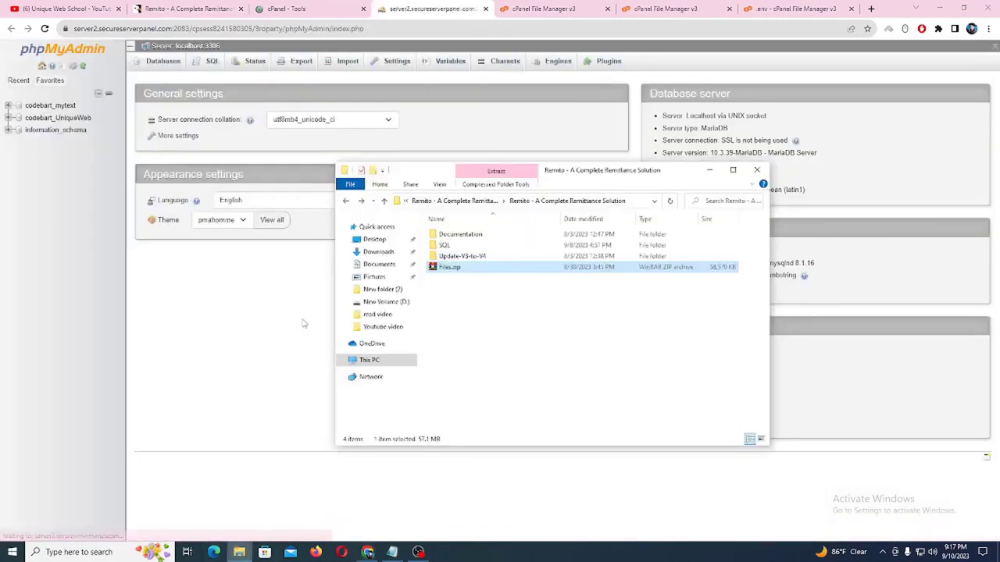
pyautogui.doubleClick(445, 246)
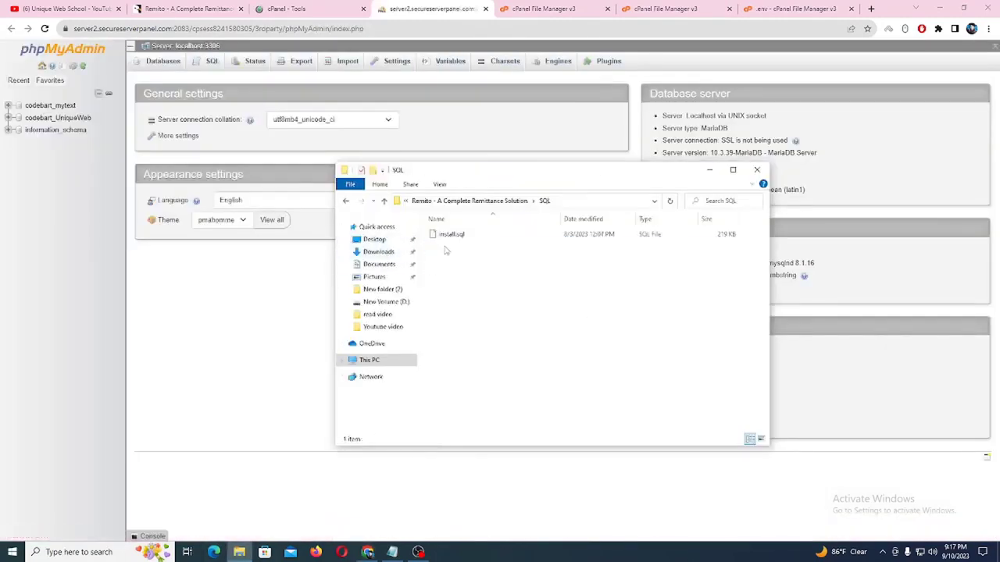
pyautogui.click(347, 202)
pyautogui.click(86, 203)
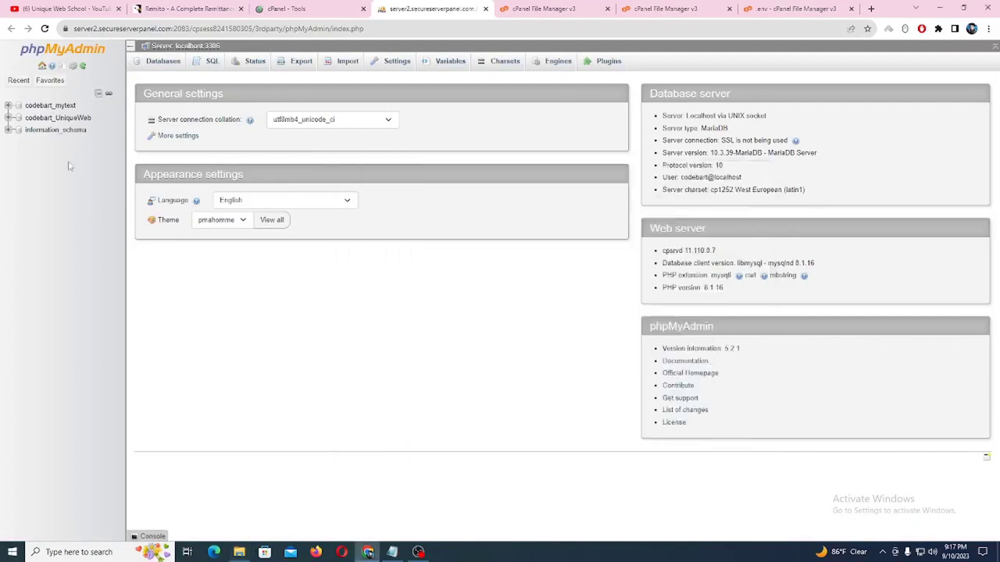
# Step: Import install.sql from the Remito package's SQL folder into the codebart_UniqueWeb database
pyautogui.click(81, 121)
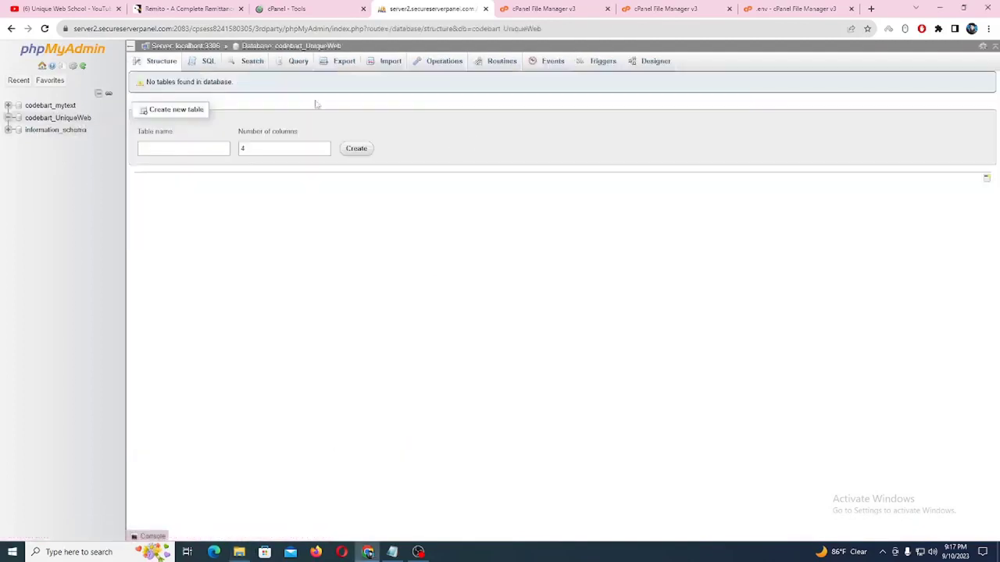
pyautogui.click(386, 62)
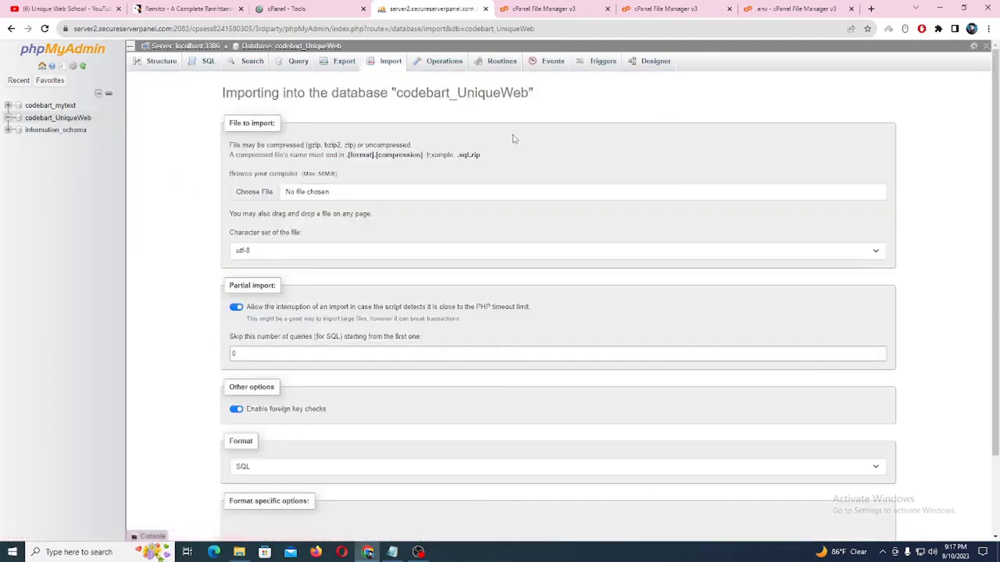
pyautogui.click(296, 199)
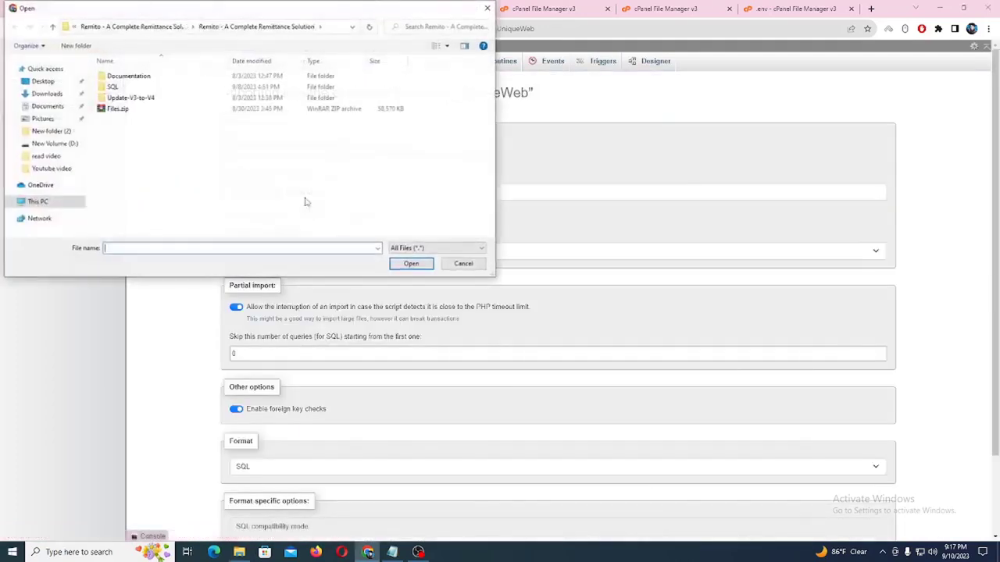
pyautogui.doubleClick(113, 87)
pyautogui.click(121, 76)
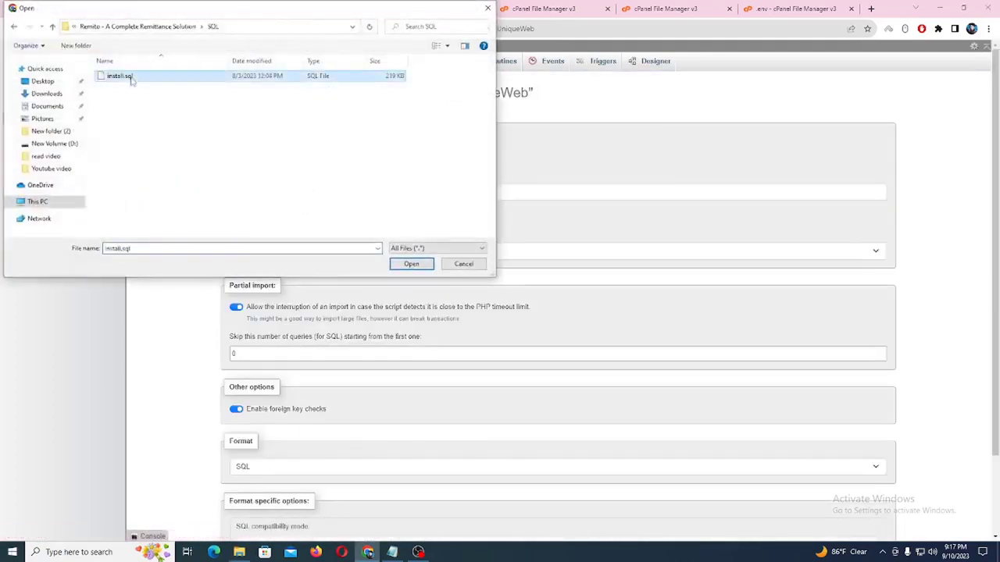
pyautogui.click(411, 264)
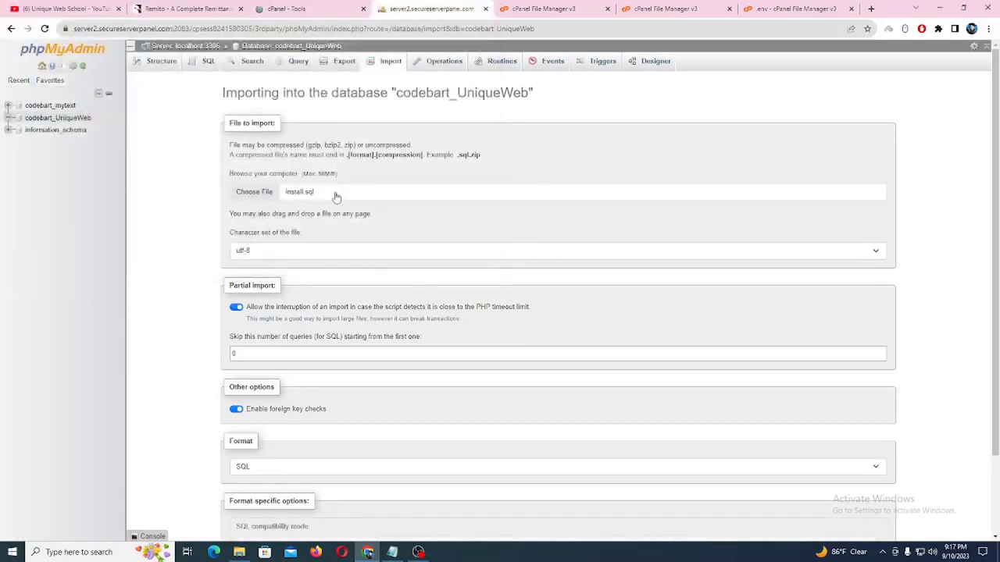
pyautogui.scroll(-3, 349, 312)
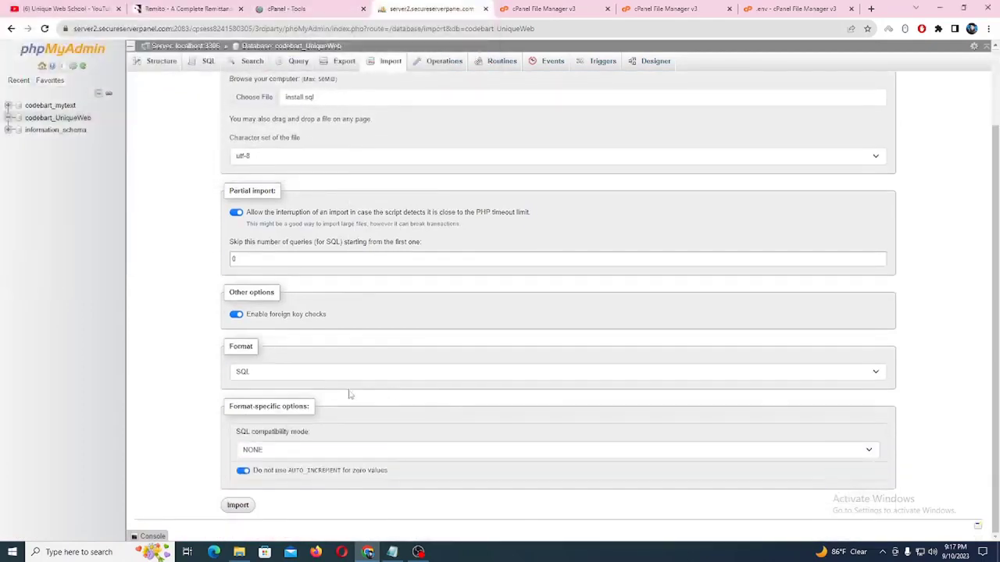
pyautogui.click(241, 506)
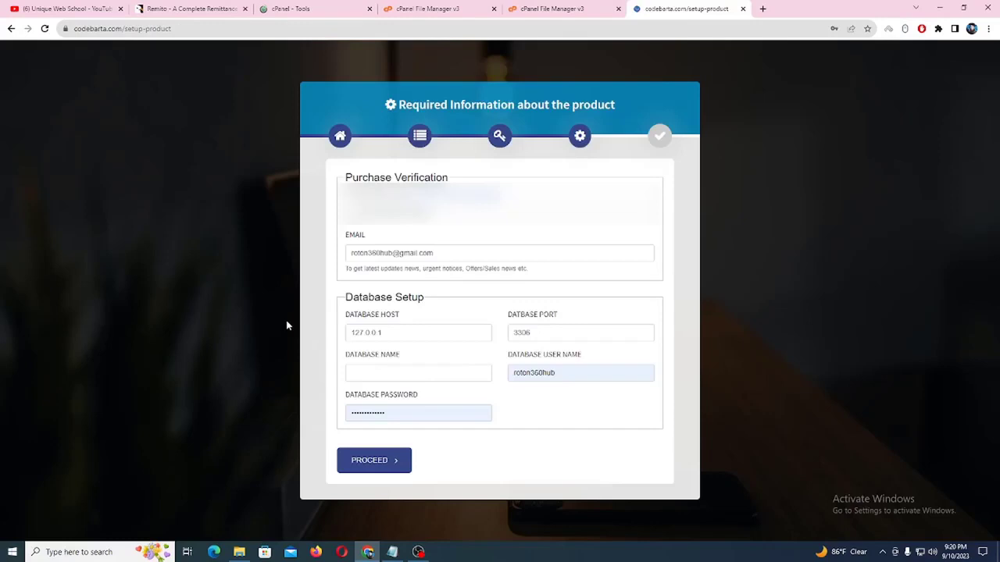
# Step: Set the database host to localhost in the installer's Database Setup
pyautogui.moveTo(349, 315); pyautogui.dragTo(318, 336)
pyautogui.press('BackSpace')
pyautogui.write('localhost')
# Step: Copy the database name codebart_UniqueWeb from the Notepad file into the installer's Database Name field
pyautogui.moveTo(507, 315); pyautogui.dragTo(419, 361)
pyautogui.click(392, 552)
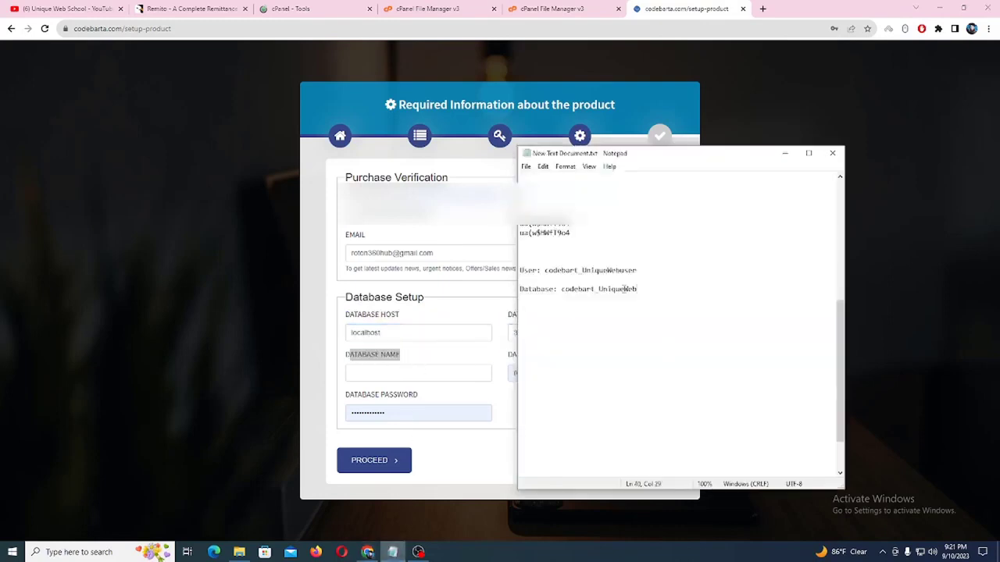
pyautogui.moveTo(564, 288); pyautogui.dragTo(637, 288)
pyautogui.rightClick(644, 282)
pyautogui.click(664, 319)
pyautogui.click(396, 365)
pyautogui.click(396, 366)
pyautogui.hotkey('ctrl', 'v')
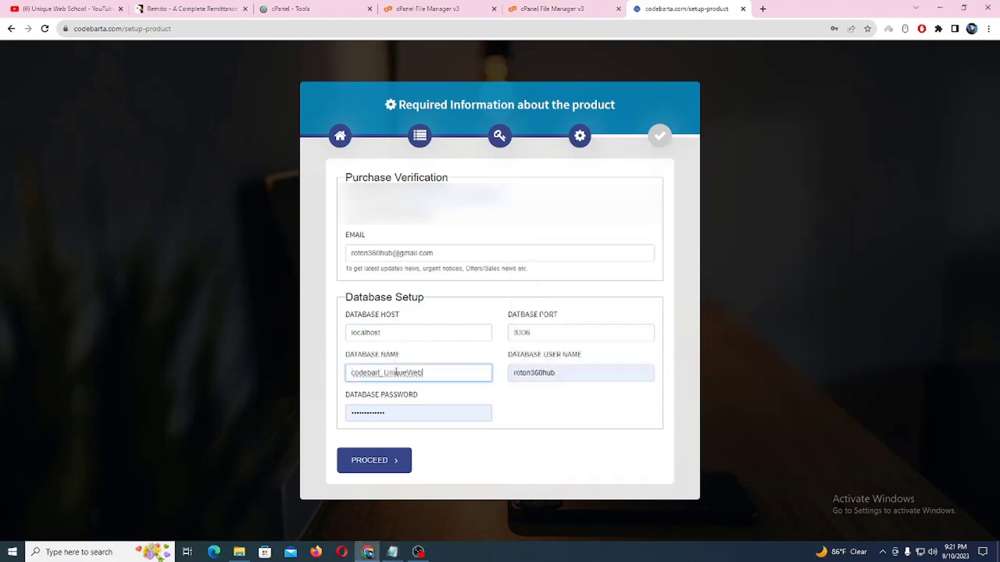
# Step: Replace the prefilled database user name with codebart_UniqueWebuser, copied from the Notepad file
pyautogui.moveTo(515, 355); pyautogui.dragTo(582, 354)
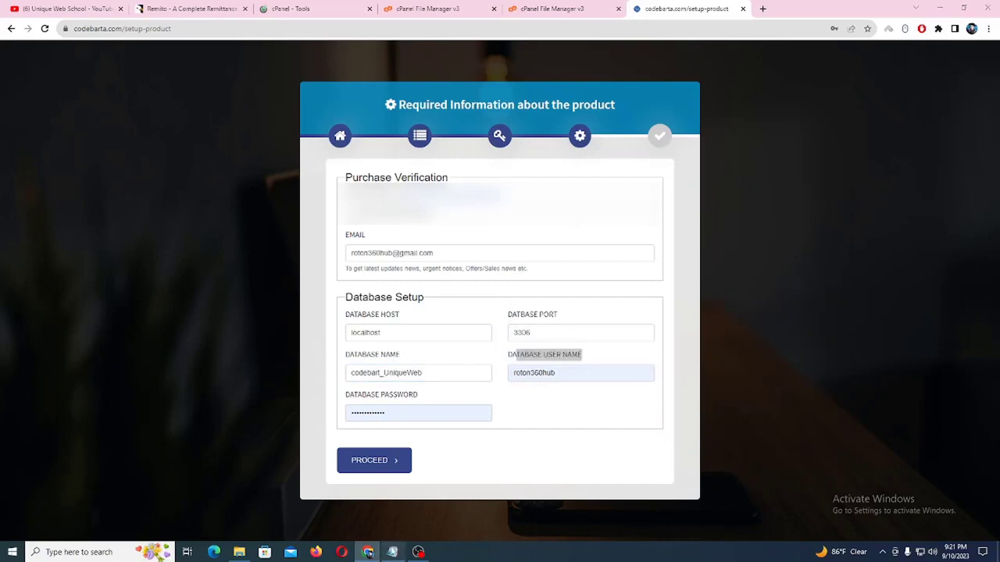
pyautogui.click(392, 552)
pyautogui.moveTo(544, 270); pyautogui.dragTo(734, 270)
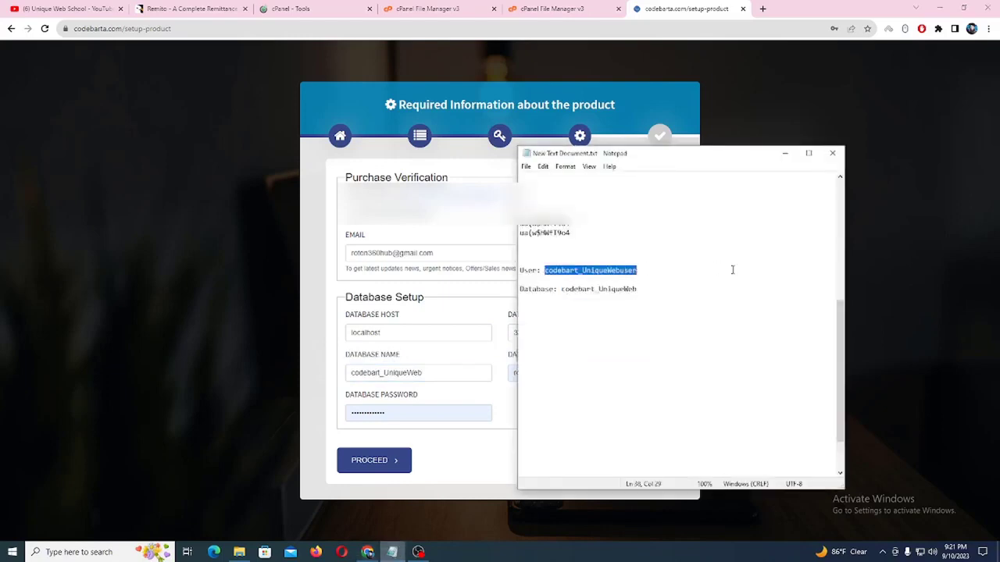
pyautogui.rightClick(653, 268)
pyautogui.click(687, 297)
pyautogui.click(499, 367)
pyautogui.doubleClick(560, 380)
pyautogui.hotkey('ctrl', 'v')
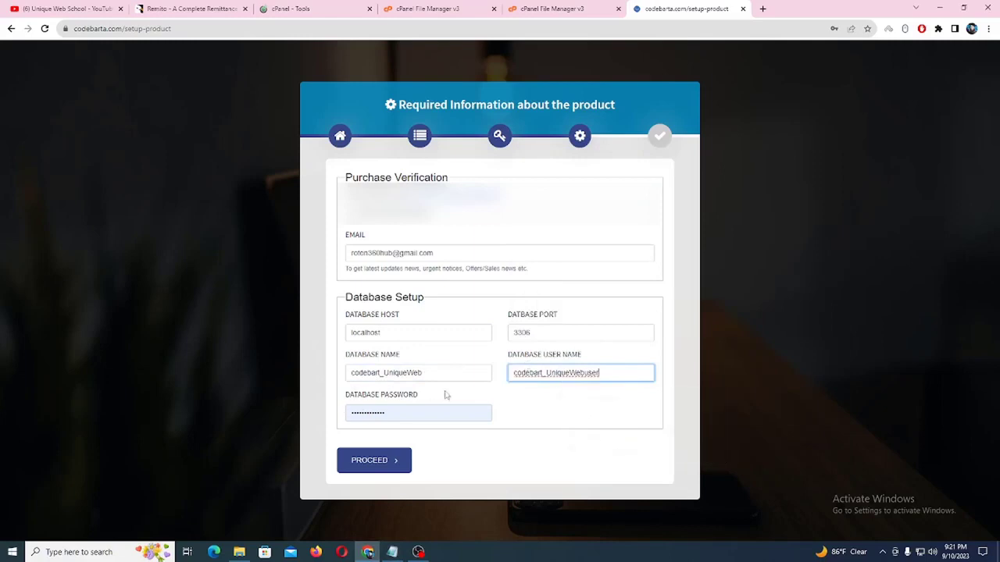
# Step: Copy the database password from the Notepad file into the installer's Database Password field and proceed with the installation
pyautogui.click(392, 552)
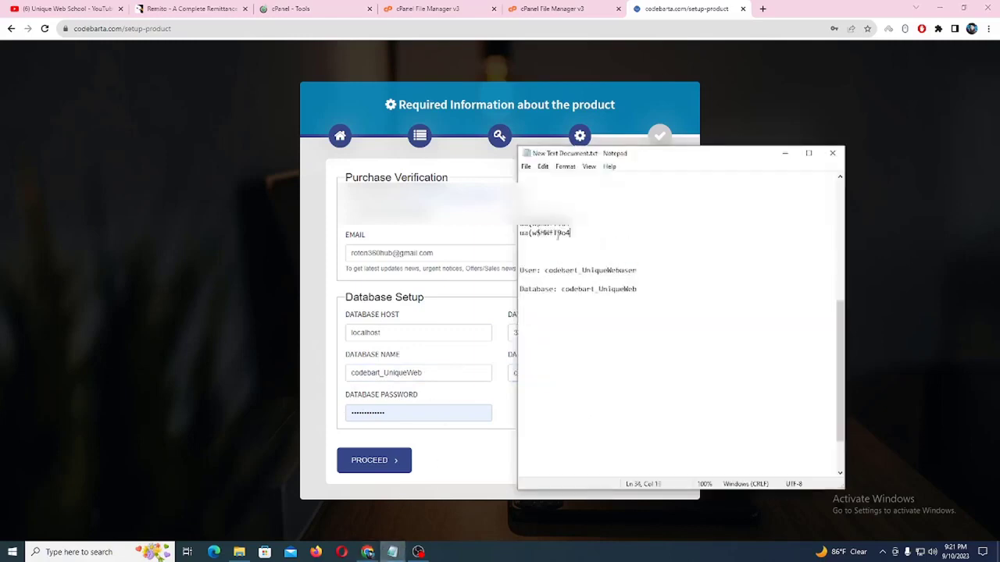
pyautogui.moveTo(571, 233); pyautogui.dragTo(517, 235)
pyautogui.rightClick(600, 234)
pyautogui.click(626, 268)
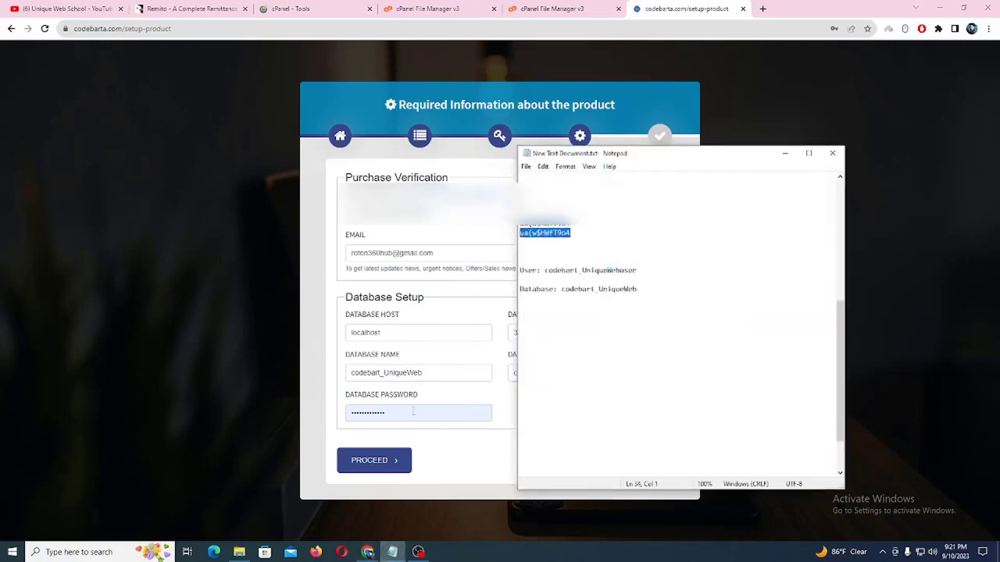
pyautogui.doubleClick(408, 412)
pyautogui.hotkey('ctrl', 'v')
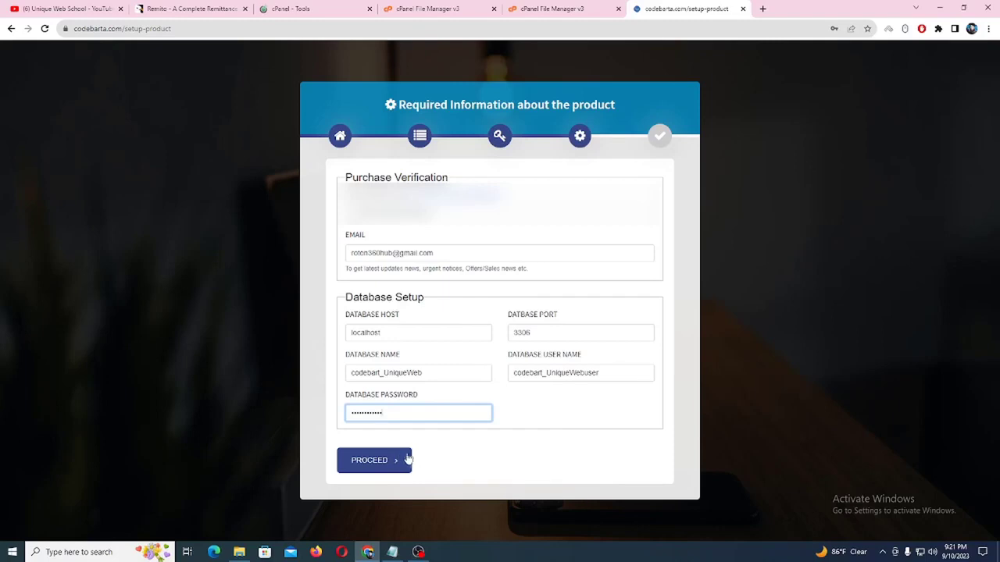
pyautogui.click(367, 461)
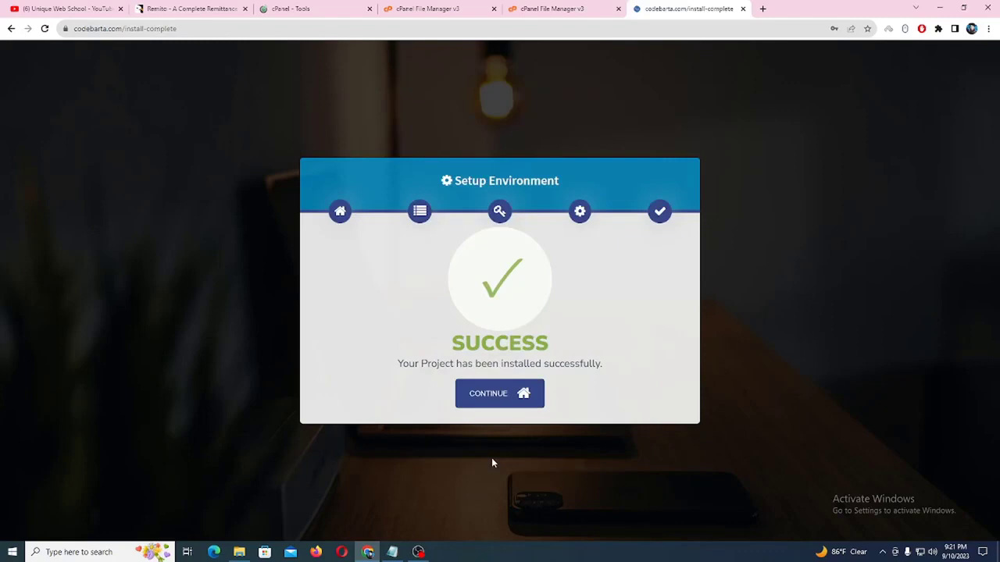
pyautogui.moveTo(451, 344); pyautogui.dragTo(603, 352)
pyautogui.click(613, 359)
pyautogui.moveTo(611, 349); pyautogui.dragTo(619, 371)
pyautogui.click(635, 375)
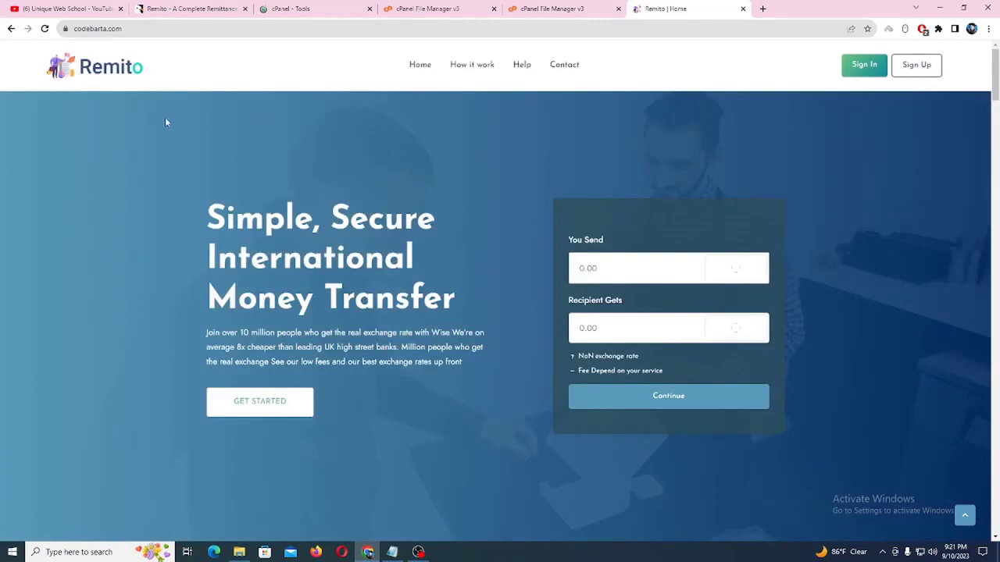
# Step: Examine the installed Remito home page from the money transfer banner through its content sections to the footer
pyautogui.scroll(-15, 582, 225)
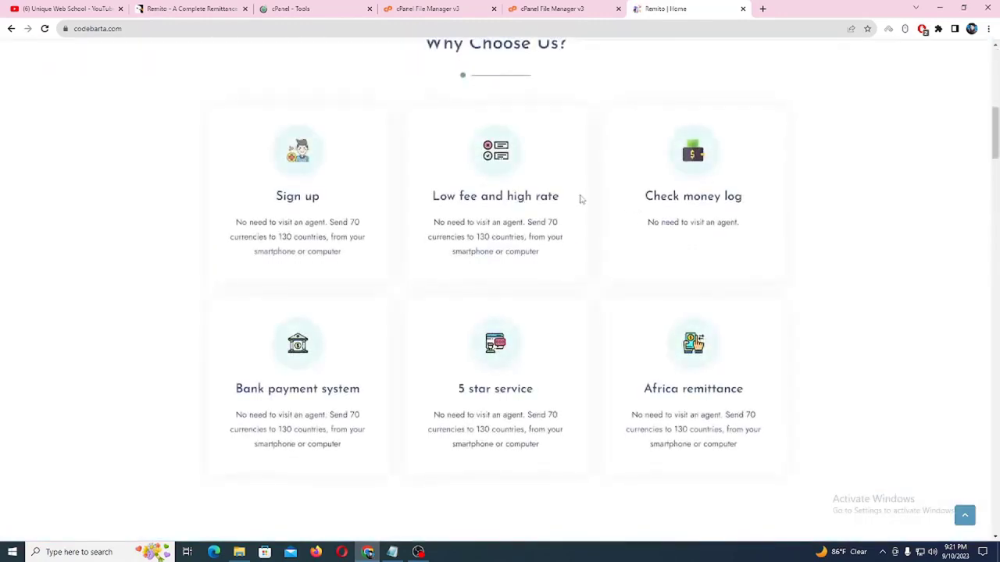
pyautogui.scroll(-20, 578, 215)
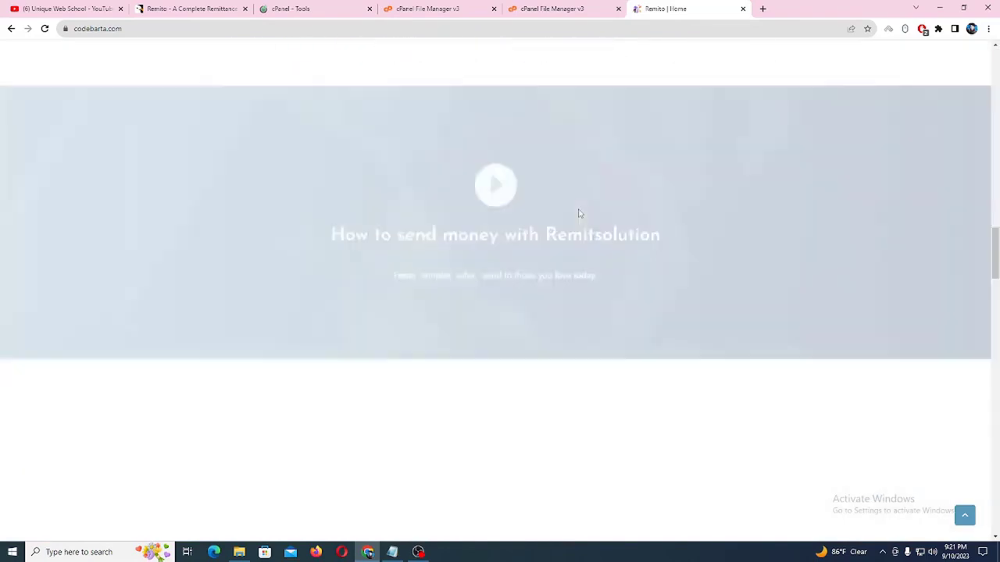
pyautogui.scroll(-7, 589, 229)
pyautogui.scroll(8, 507, 274)
pyautogui.scroll(-3, 428, 325)
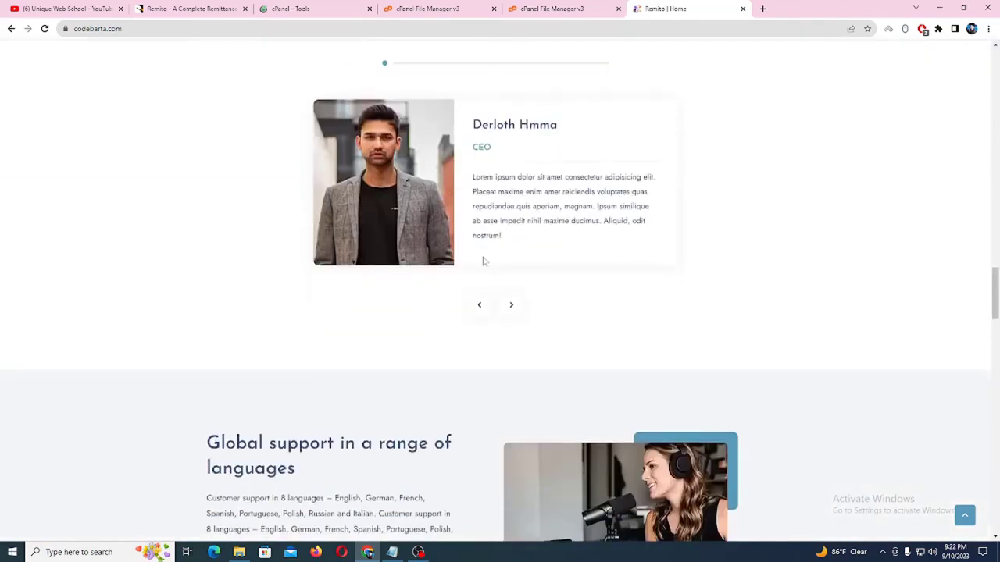
pyautogui.scroll(-4, 508, 242)
pyautogui.scroll(-20, 528, 207)
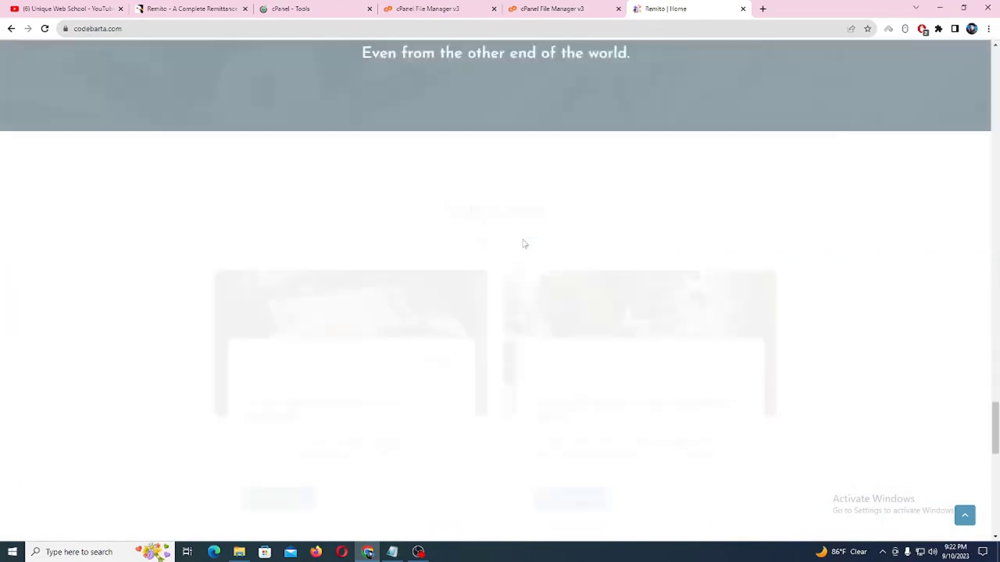
pyautogui.scroll(-2, 524, 253)
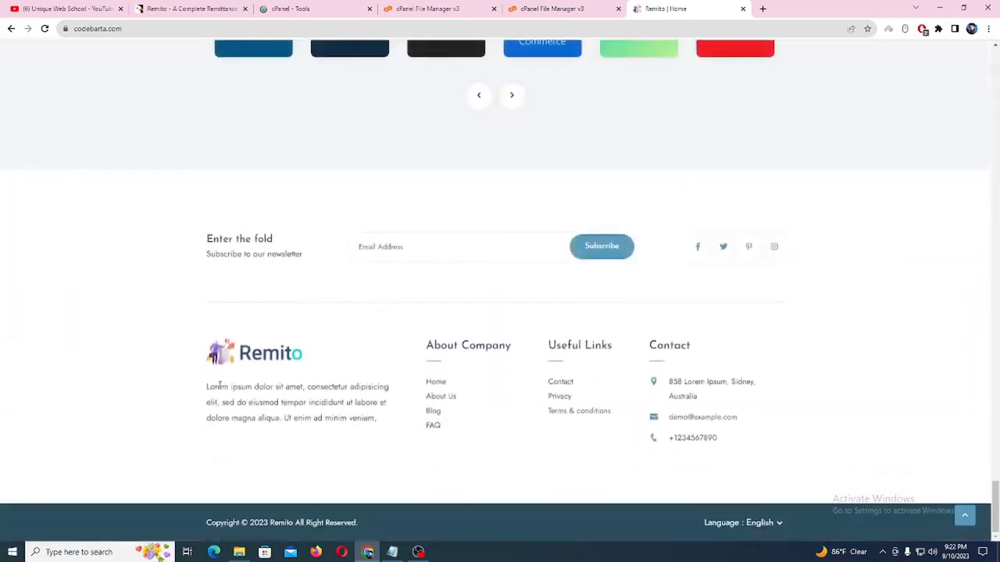
pyautogui.moveTo(296, 387); pyautogui.dragTo(467, 374)
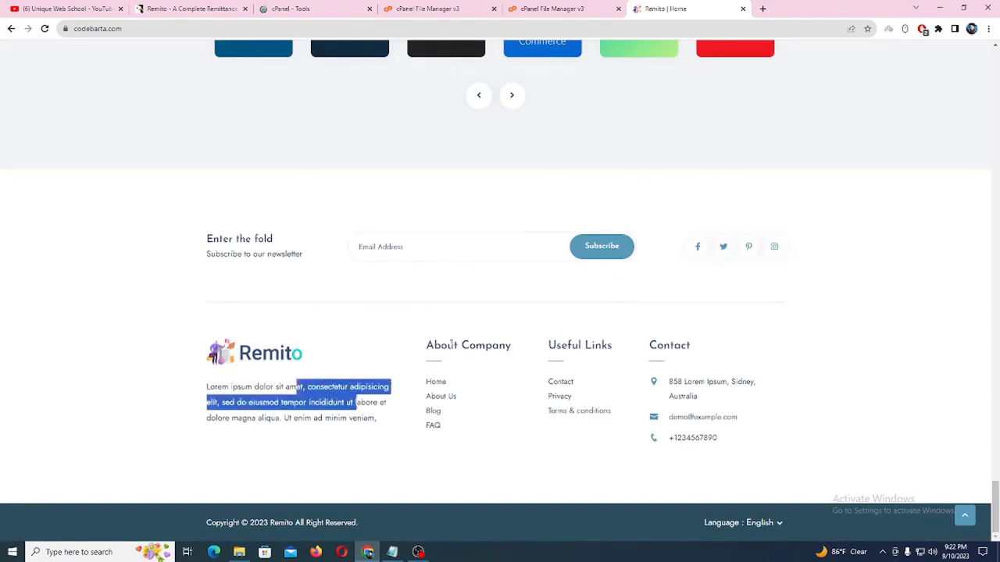
pyautogui.moveTo(650, 345); pyautogui.dragTo(703, 352)
# Step: Check that the home page's FAQ entries about money transfers expand and collapse, and return to the page's banner
pyautogui.scroll(10, 896, 313)
pyautogui.scroll(4, 928, 189)
pyautogui.scroll(5, 827, 254)
pyautogui.scroll(-3, 546, 245)
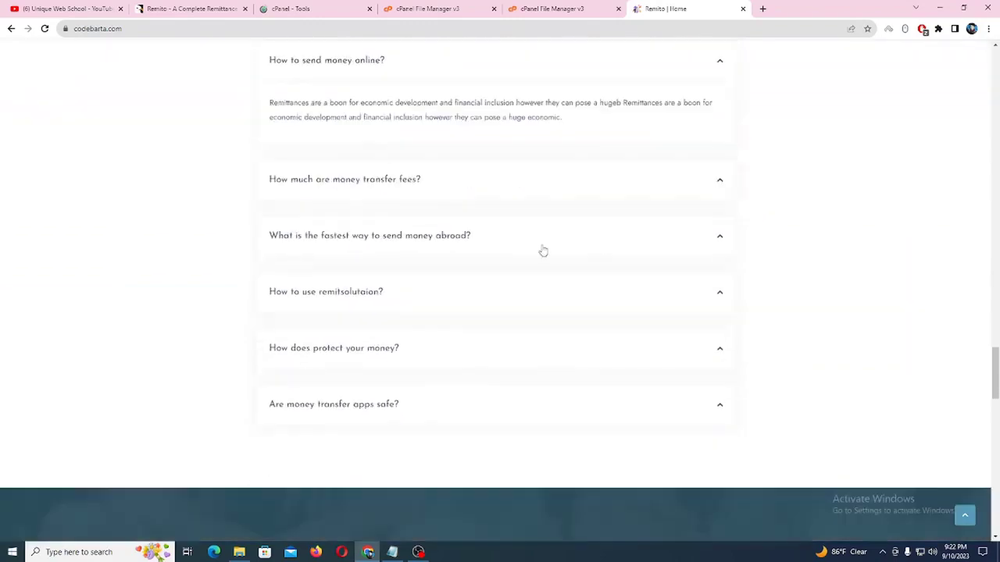
pyautogui.click(431, 183)
pyautogui.click(352, 249)
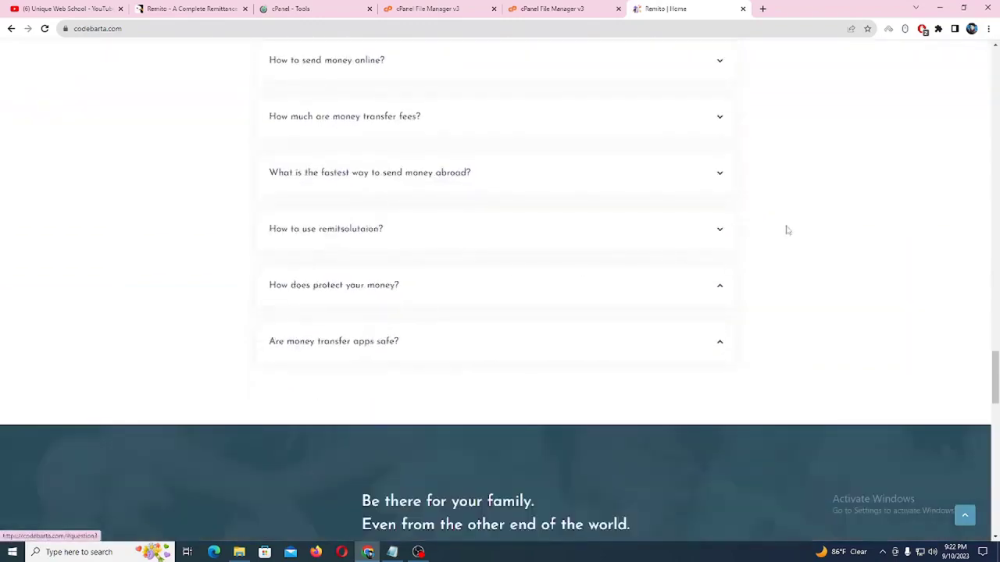
pyautogui.scroll(15, 783, 230)
pyautogui.scroll(12, 693, 212)
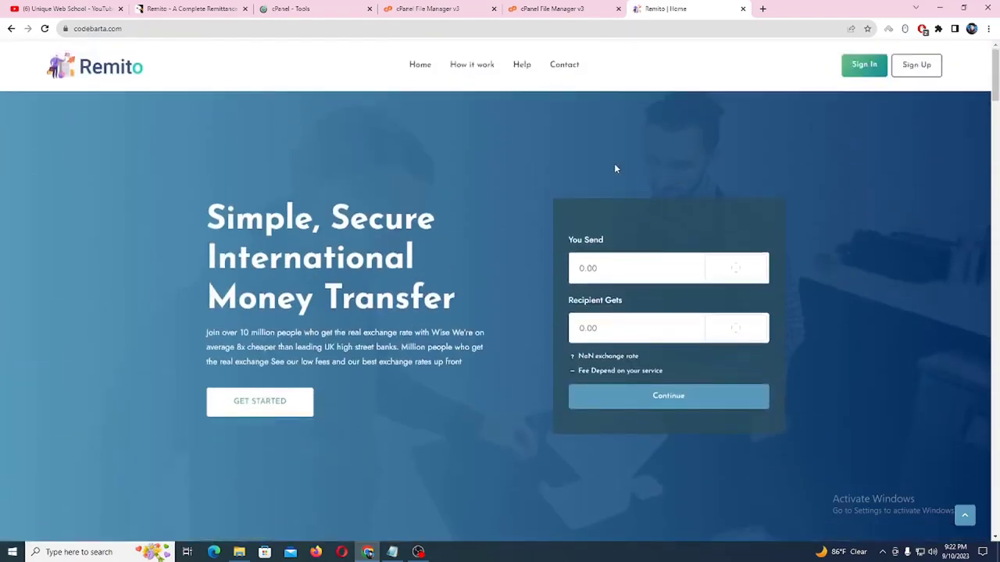
# Step: Switch to the open Unique Web School YouTube channel page
pyautogui.click(77, 7)
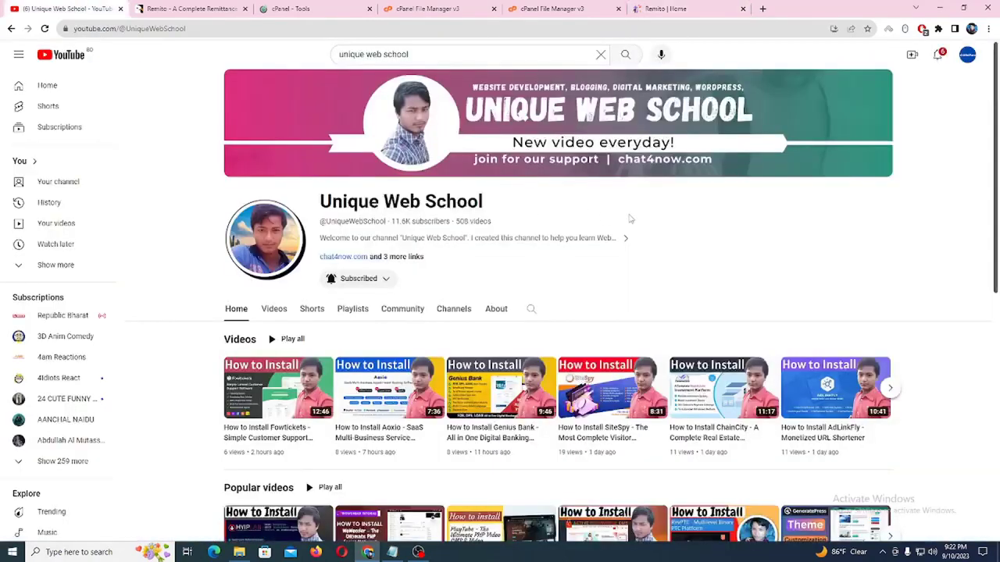